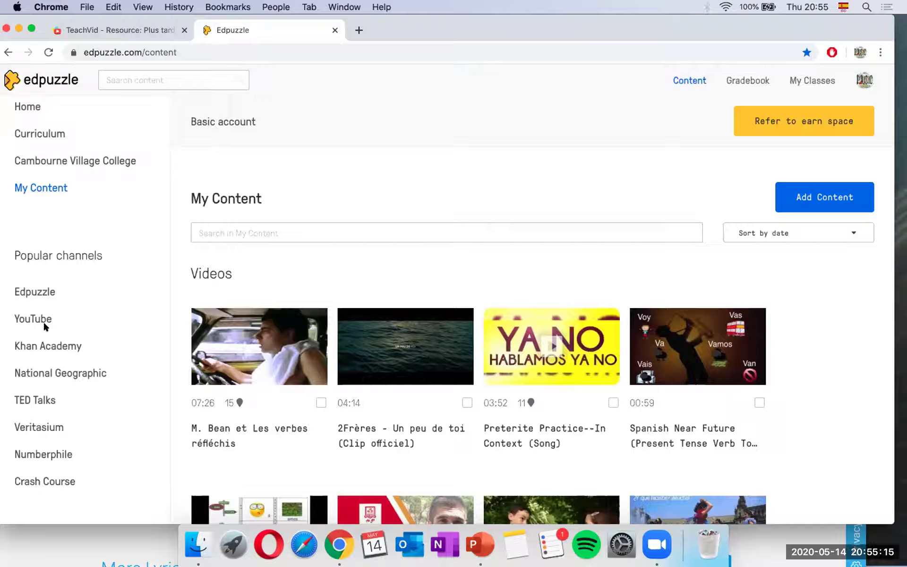
Open the YouTube channel among Edpuzzle's popular channels and browse its suggested videos.
scroll(37, 329, "up", 3)
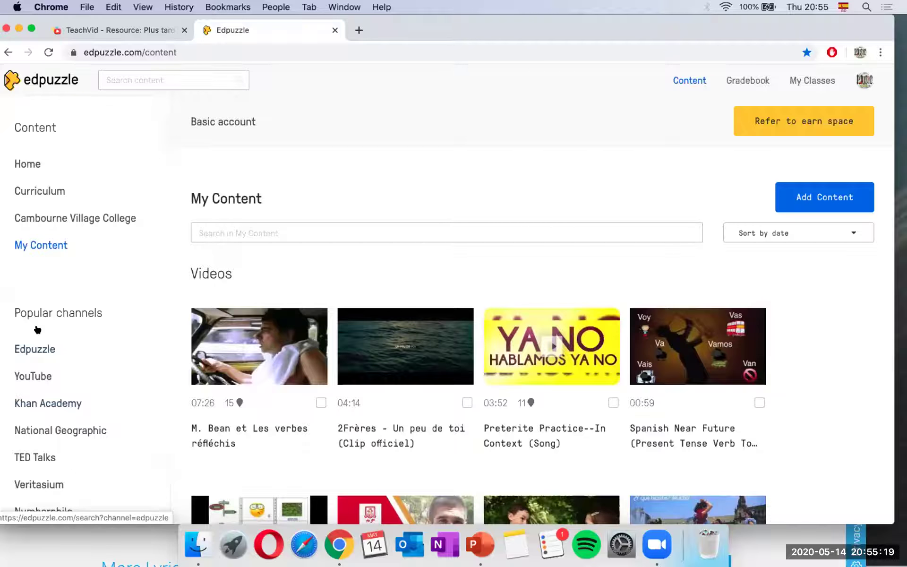
left_click(42, 375)
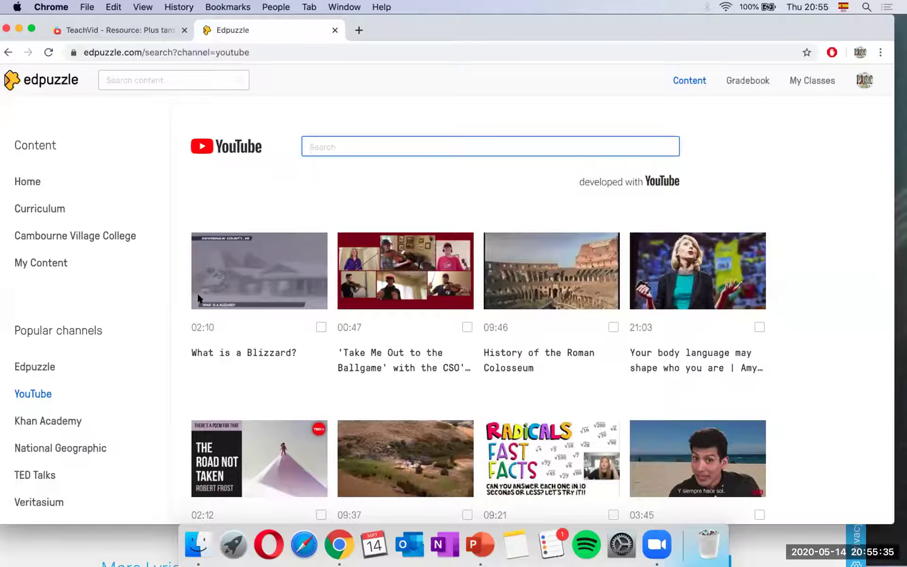
scroll(453, 312, "down", 5)
scroll(454, 312, "down", 3)
scroll(455, 310, "up", 8)
scroll(386, 303, "down", 1)
scroll(389, 146, "up", 1)
Search the YouTube channel for "papaoutai".
type("papa")
key("Return")
type("outai")
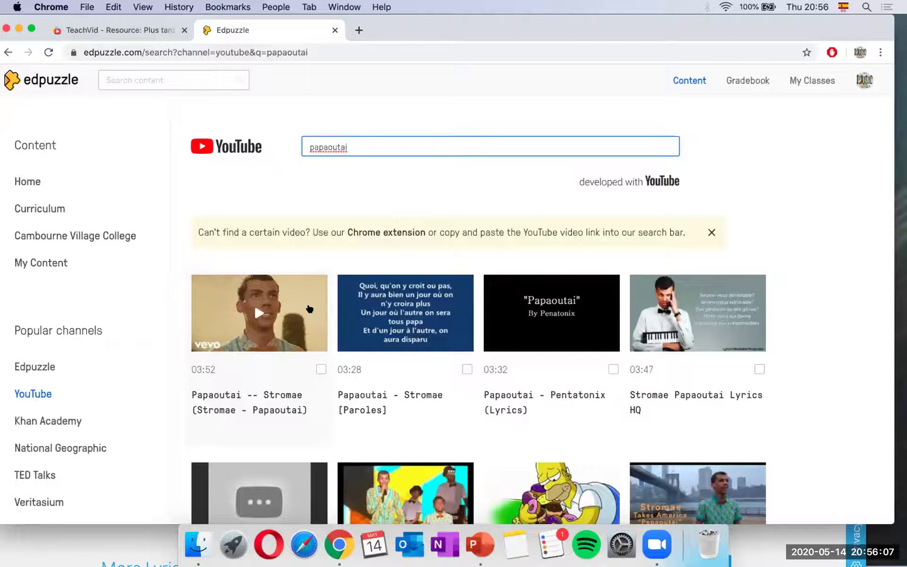
Clear the search term from the YouTube channel search.
key("BackSpace")
key("BackSpace")
key("BackSpace")
key("BackSpace")
key("BackSpace")
key("BackSpace")
key("BackSpace")
key("BackSpace")
key("BackSpace")
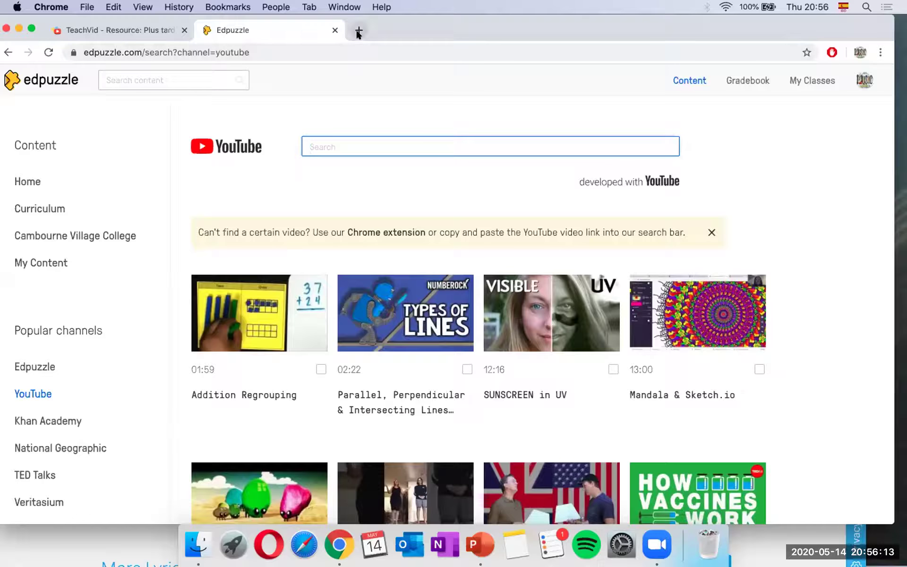
Open YouTube in a new browser tab and pause the video playing on the YouTube Spotlight UK channel page.
left_click(358, 31)
type("youtube.com/channel/UCBR8-60-B28hp2BmDPdntcQ")
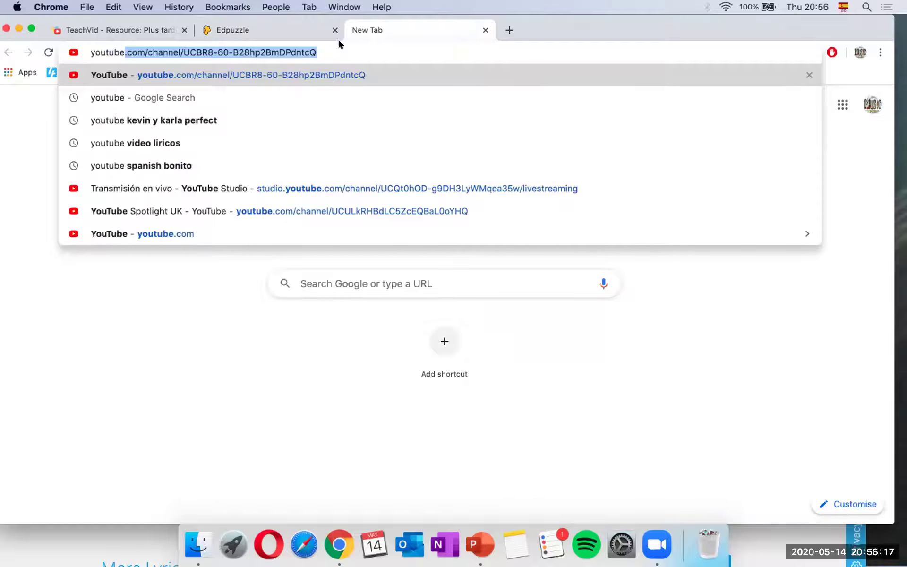
key("Return")
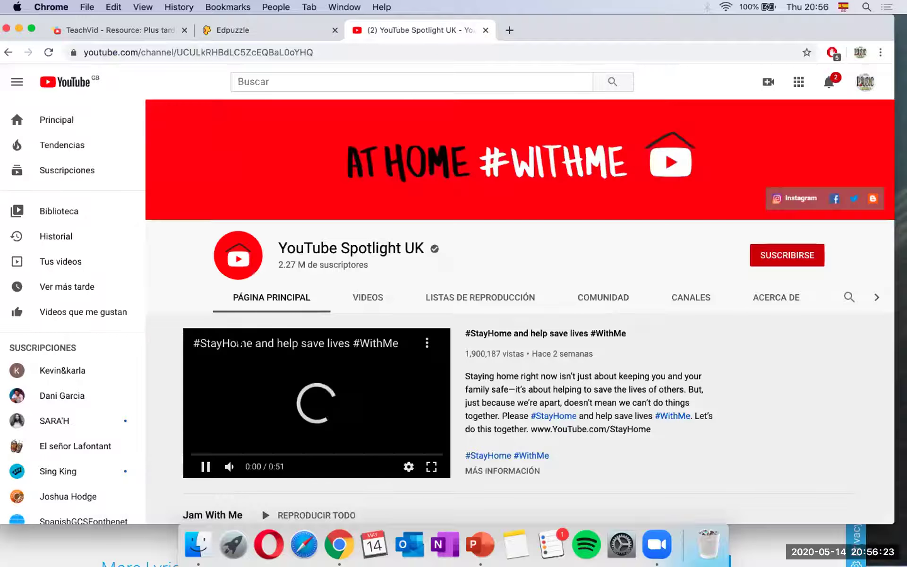
left_click(206, 468)
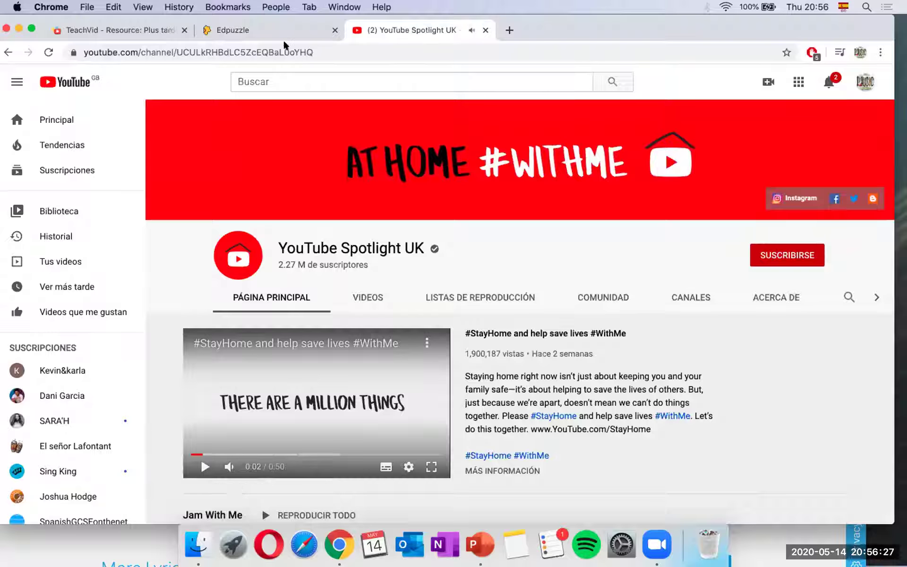
Open the video "Perfect (spanish version)" from the subscribed Kevin&karla channel and pause it.
left_click(69, 373)
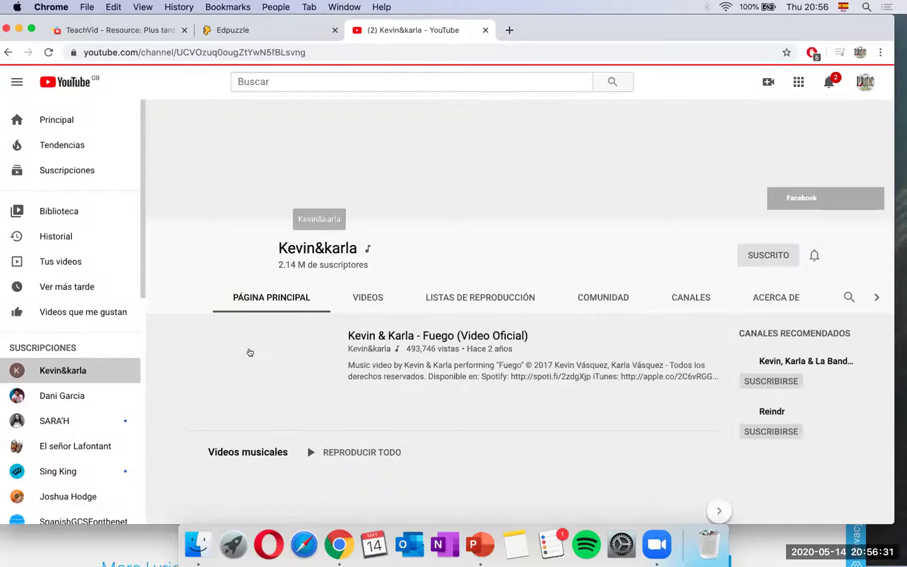
scroll(250, 352, "down", 5)
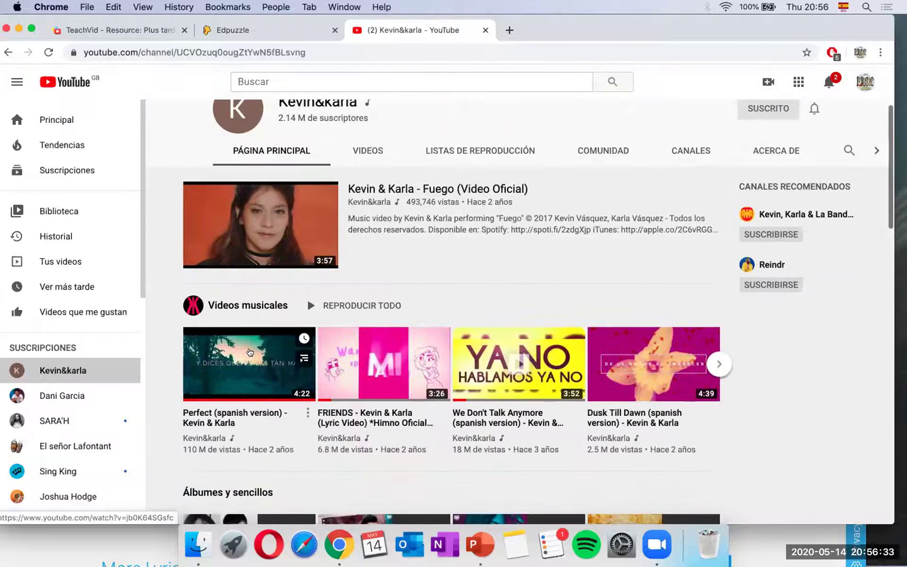
left_click(241, 301)
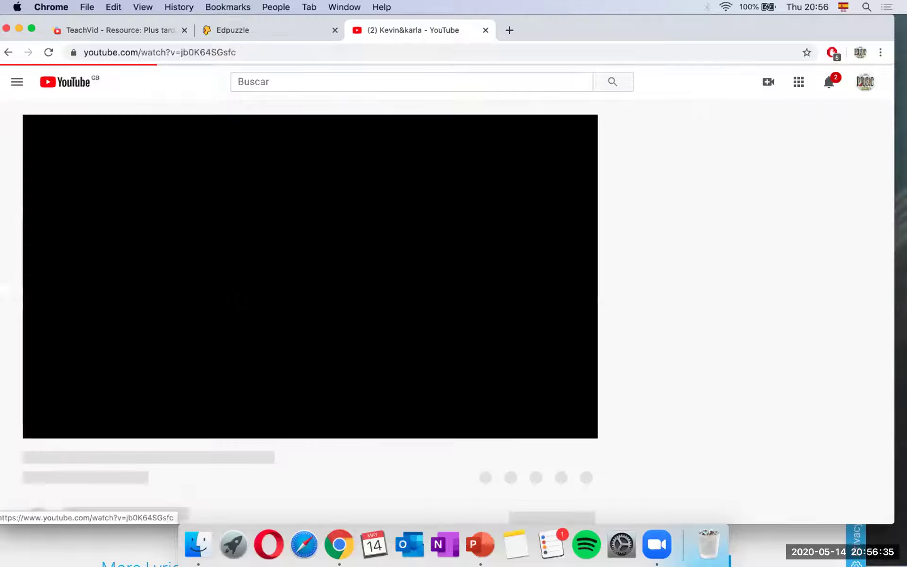
left_click(42, 426)
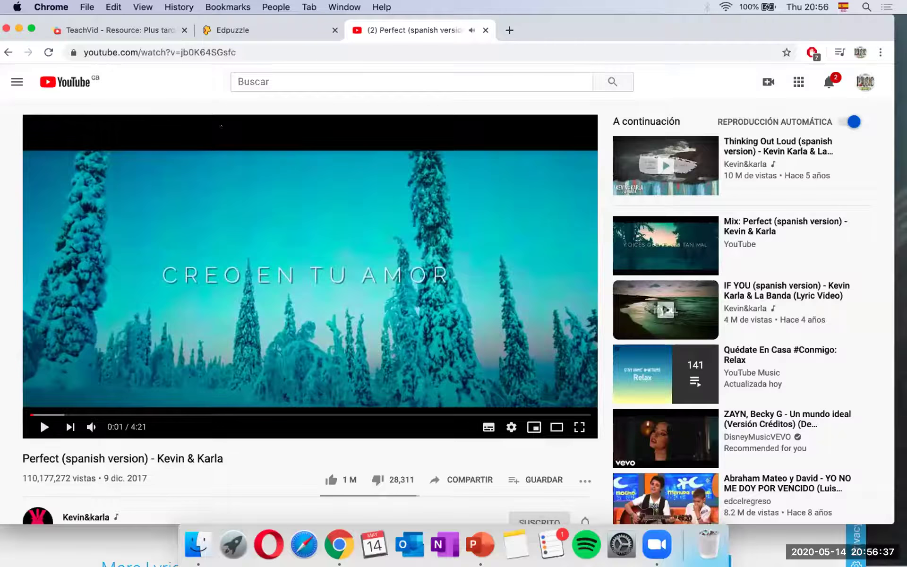
Copy the YouTube video's link and submit it in Edpuzzle's YouTube search to load the video into the editor.
left_click(210, 47)
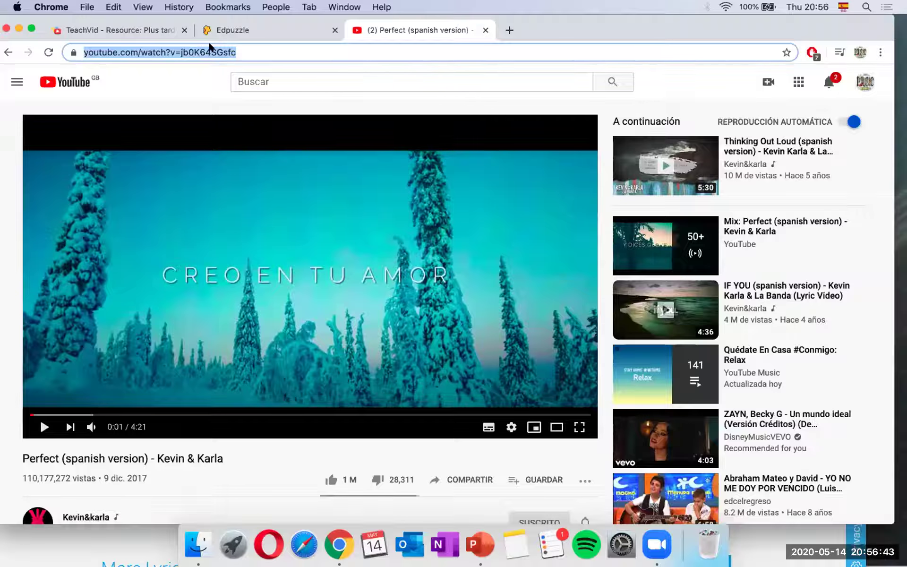
right_click(210, 45)
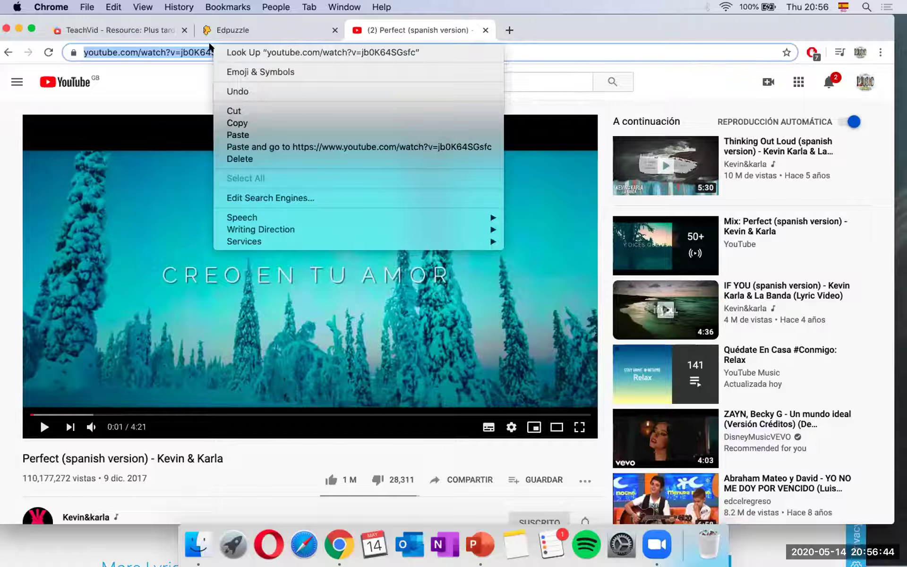
left_click(185, 50)
left_click(277, 27)
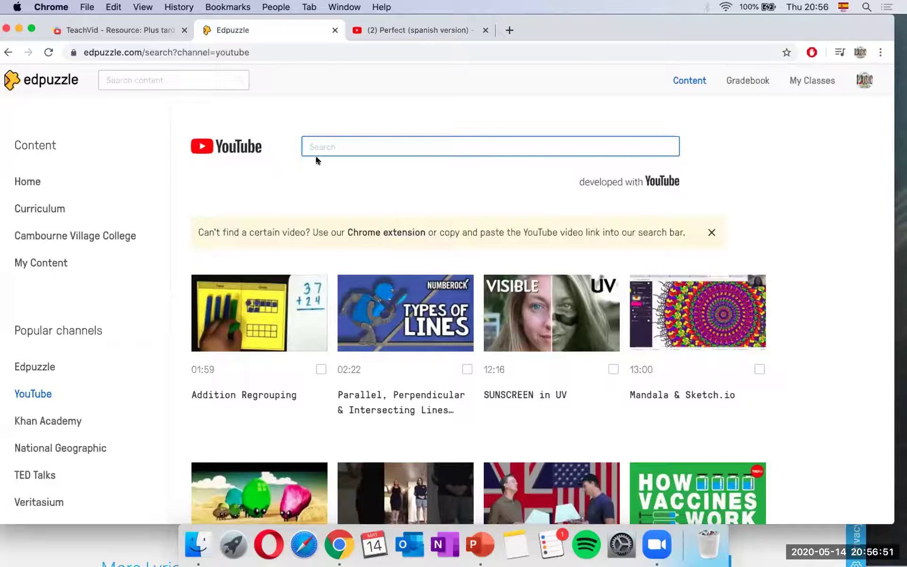
key("super+v")
key("Return")
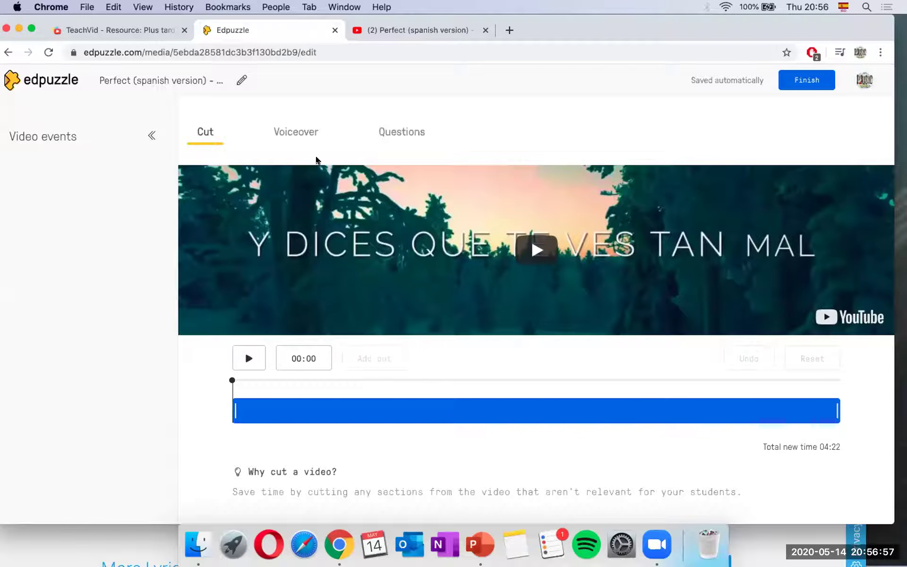
Go back to Edpuzzle's YouTube search, look up "papaoutai" and open the video "Papaoutai -- Stromae (Stromae - Papaoutai)".
left_click(7, 53)
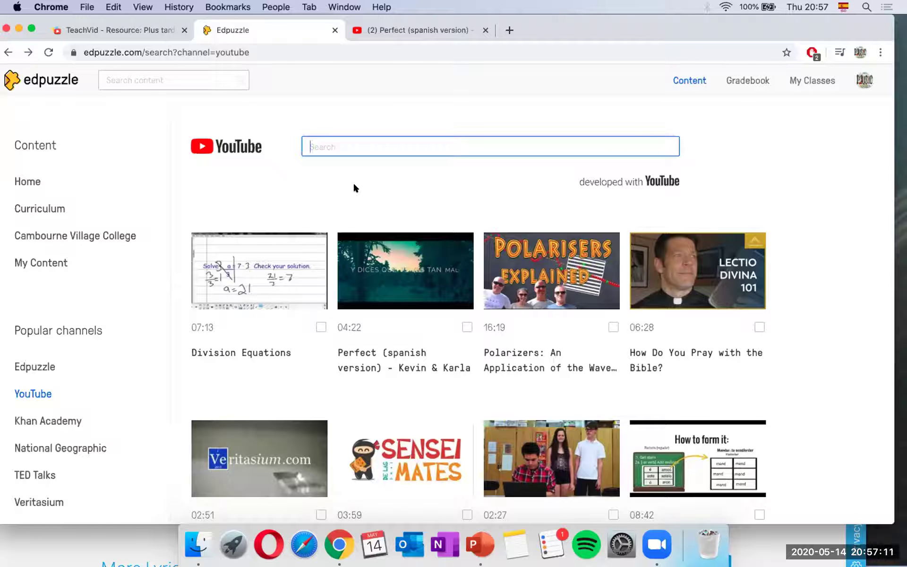
type("papaoutai")
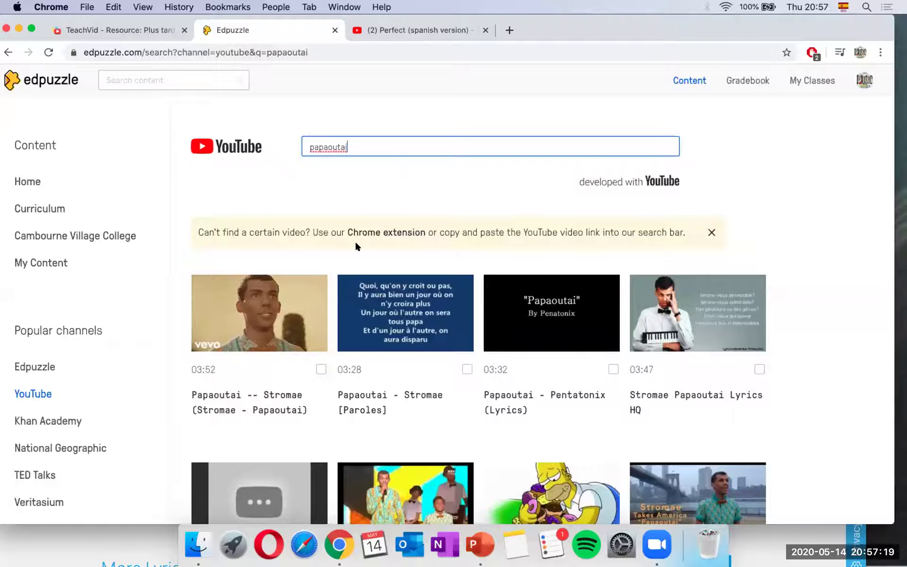
scroll(355, 240, "down", 2)
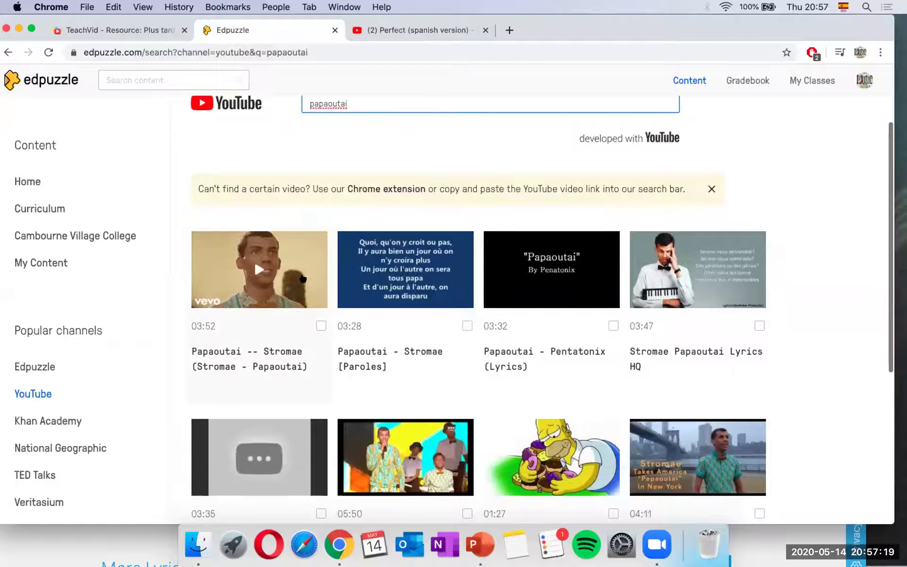
left_click(279, 298)
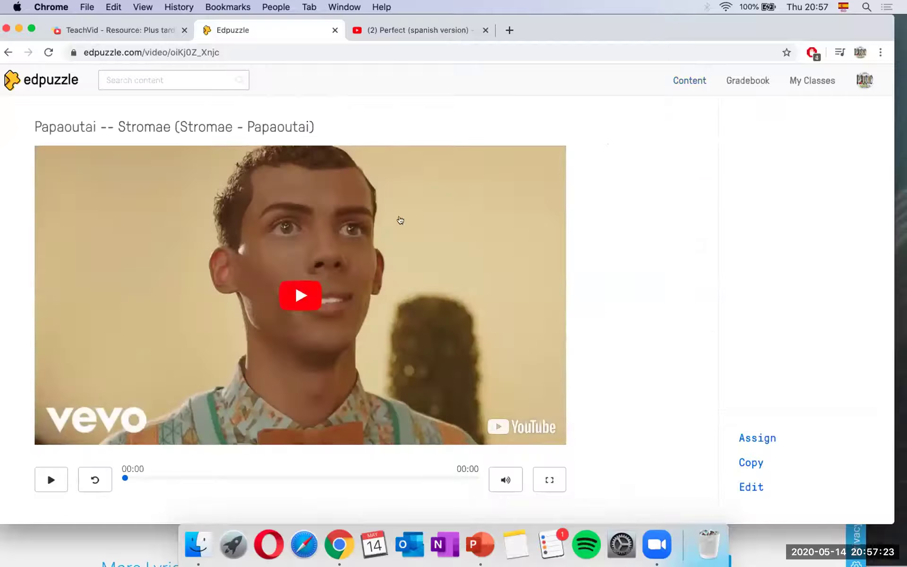
Expand the list of video versions made by other teachers below the Papaoutai video.
scroll(405, 251, "down", 2)
scroll(405, 252, "down", 8)
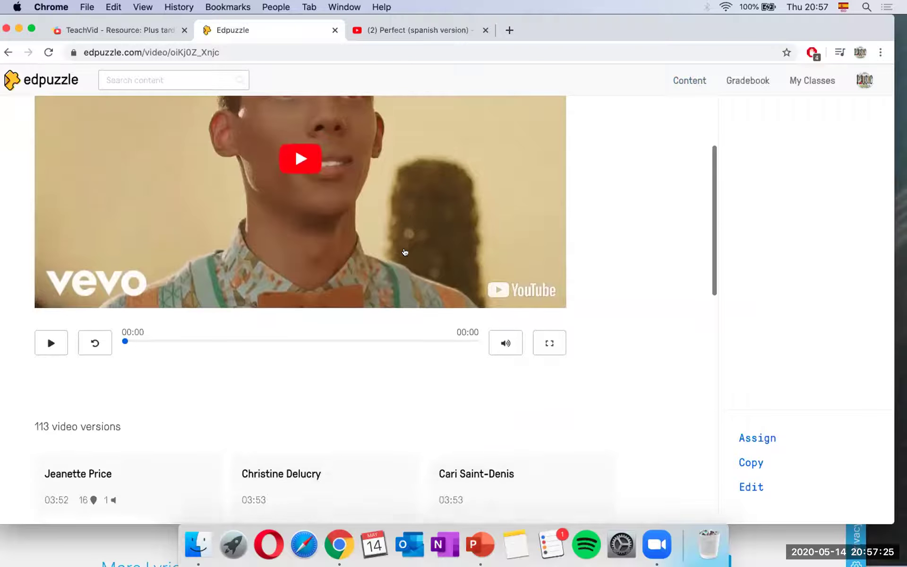
scroll(404, 252, "down", 4)
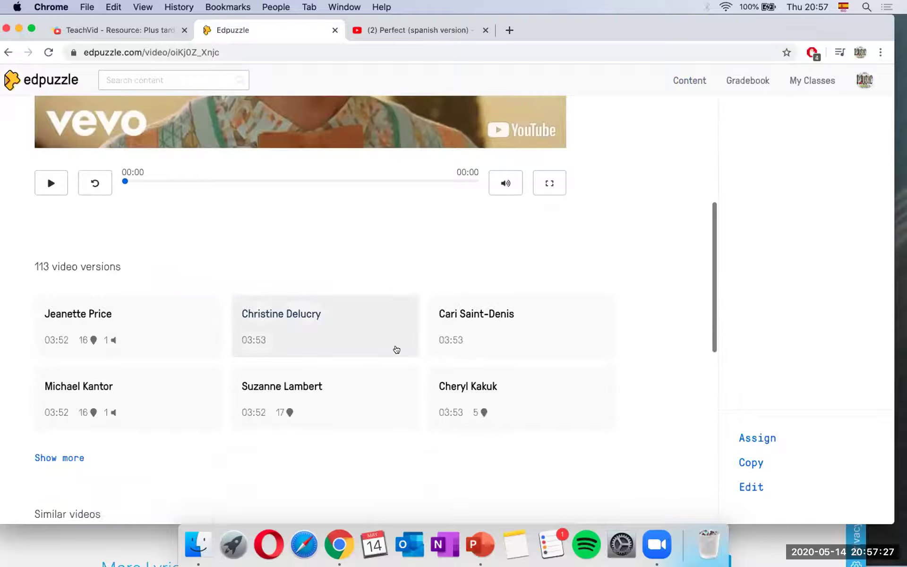
scroll(74, 411, "down", 3)
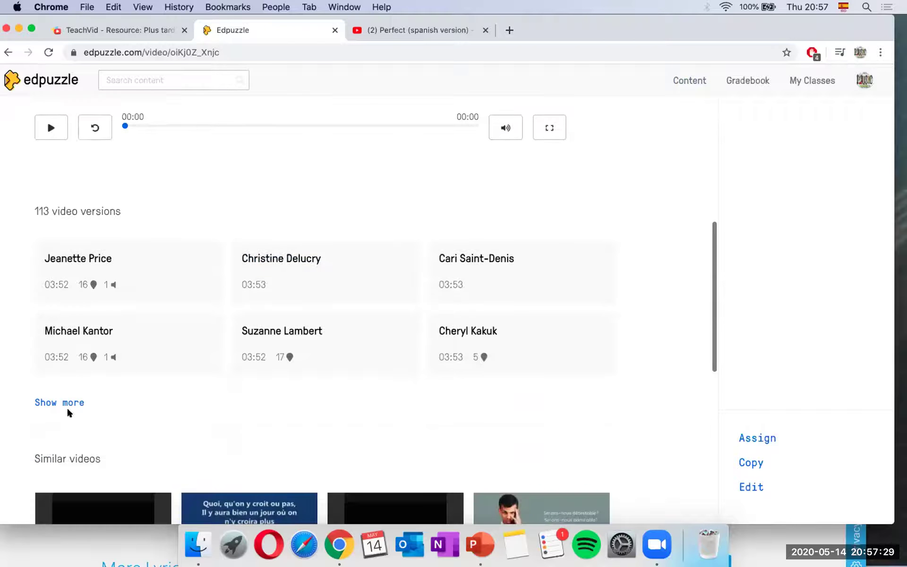
left_click(70, 401)
scroll(70, 402, "down", 8)
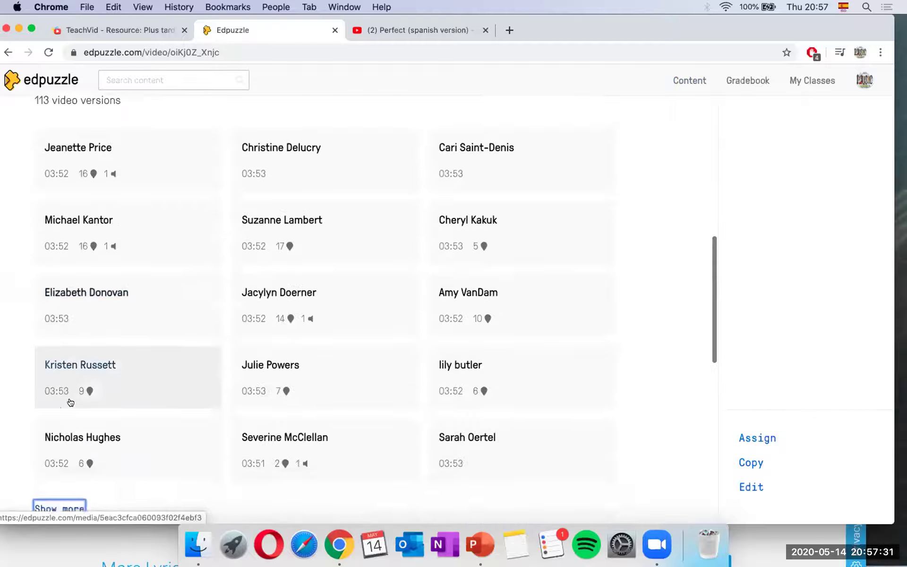
Examine the listed video versions and compare their durations, question counts and audio notes.
scroll(215, 366, "up", 9)
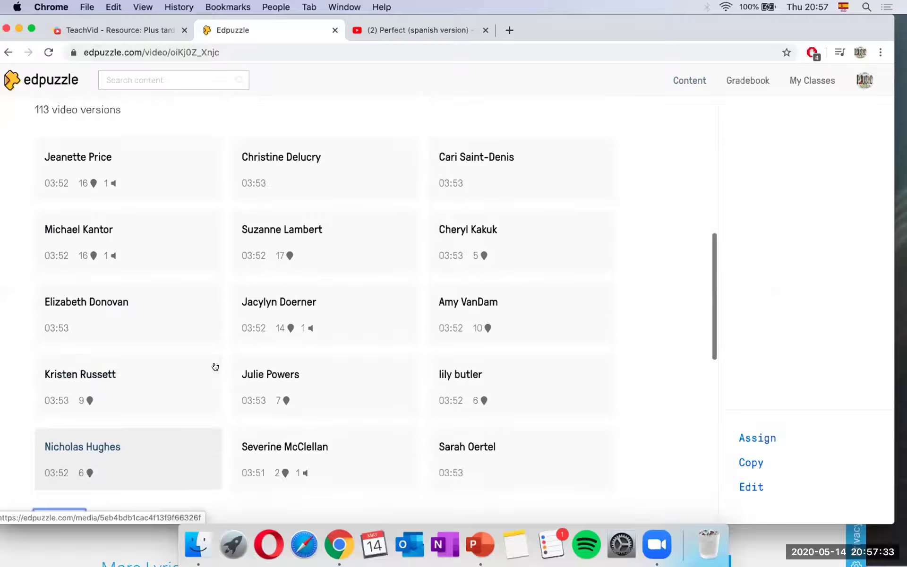
scroll(215, 366, "up", 15)
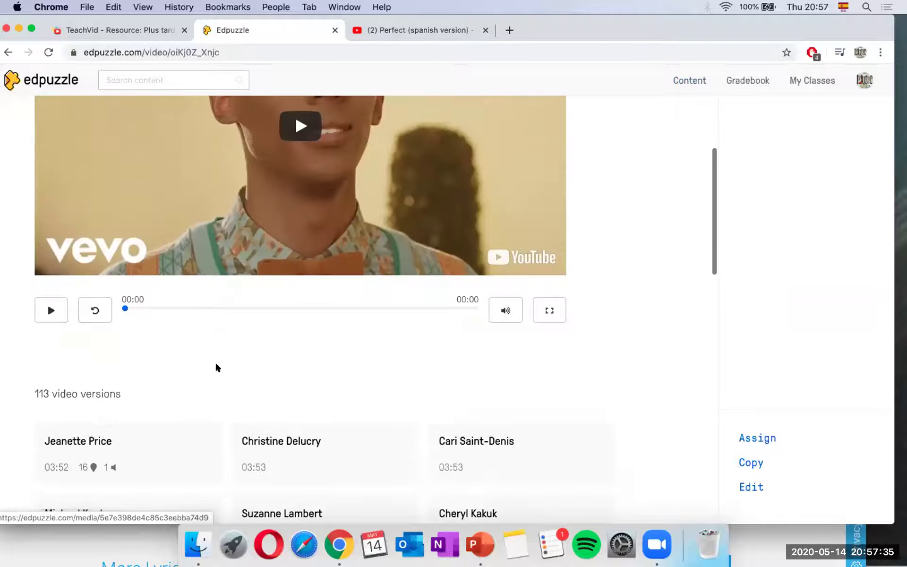
scroll(215, 366, "down", 4)
scroll(216, 367, "down", 4)
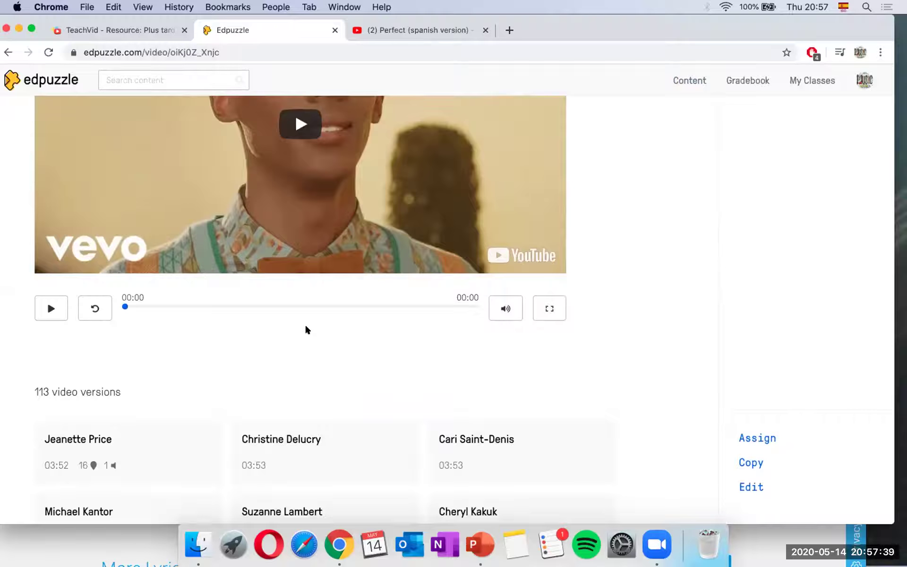
scroll(293, 349, "down", 6)
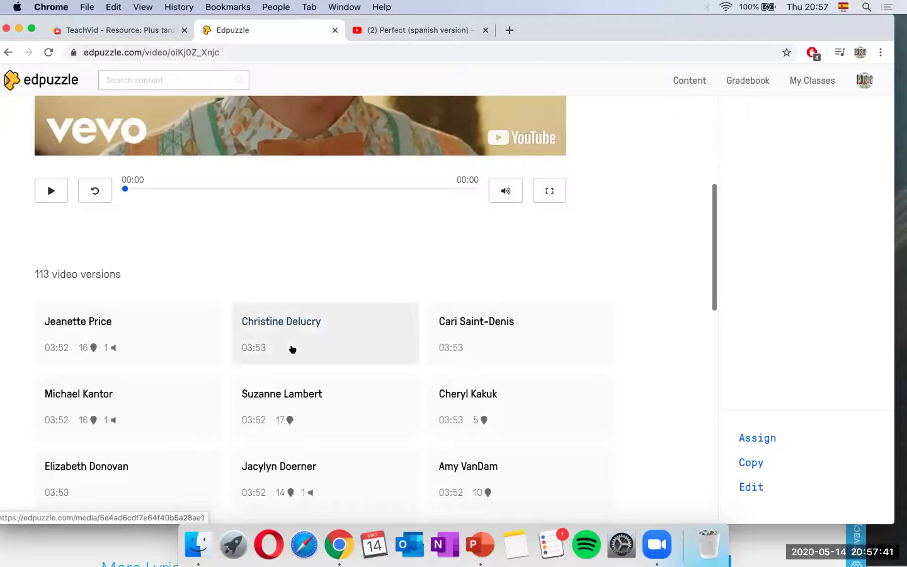
scroll(269, 429, "down", 3)
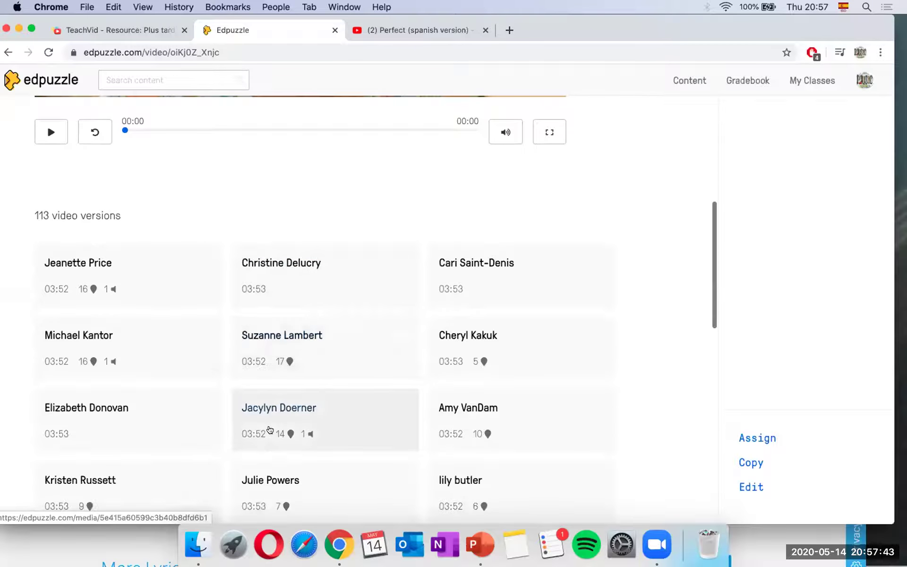
scroll(270, 428, "down", 4)
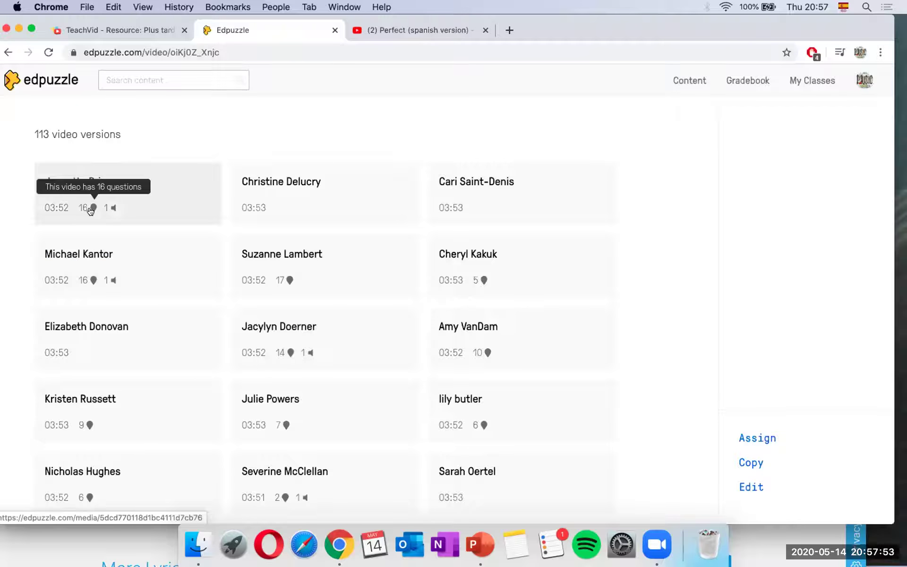
scroll(141, 337, "down", 1)
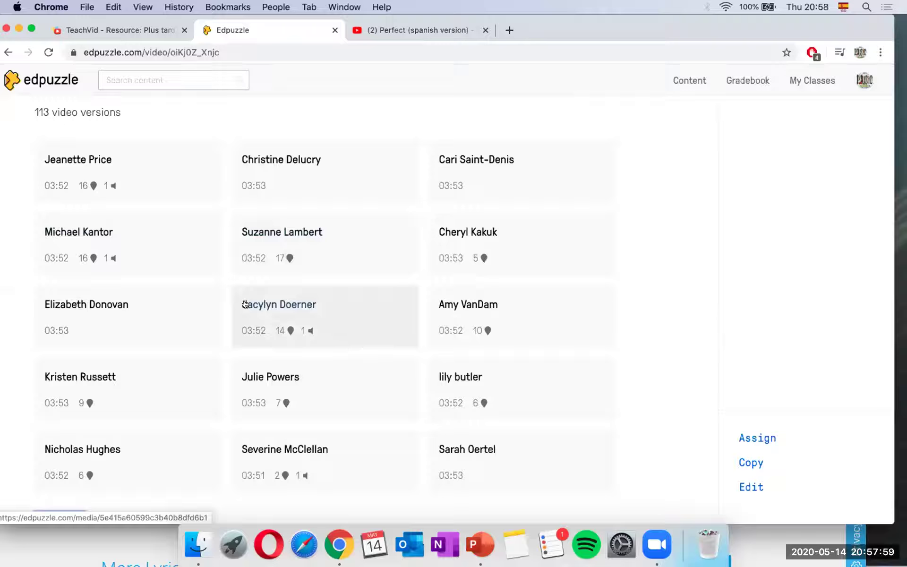
scroll(239, 334, "down", 1)
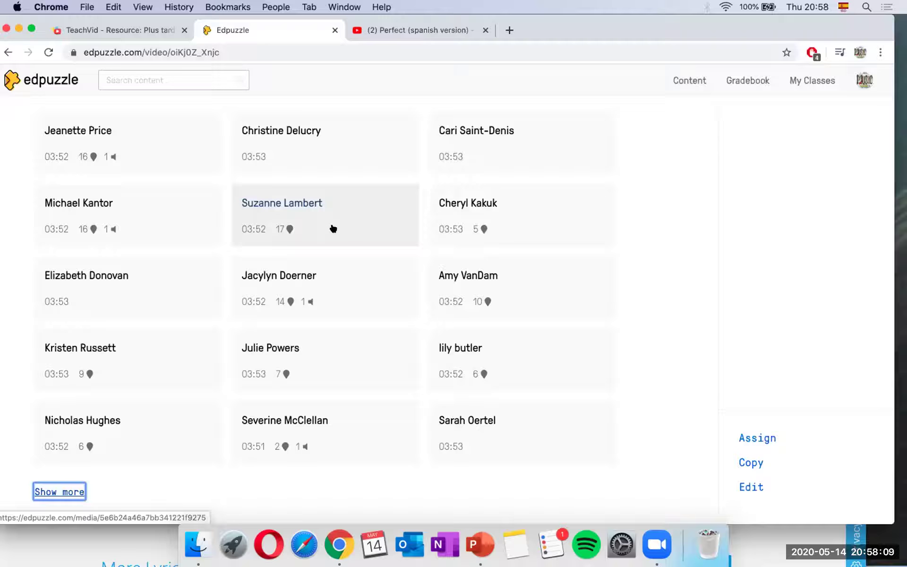
scroll(332, 228, "up", 2)
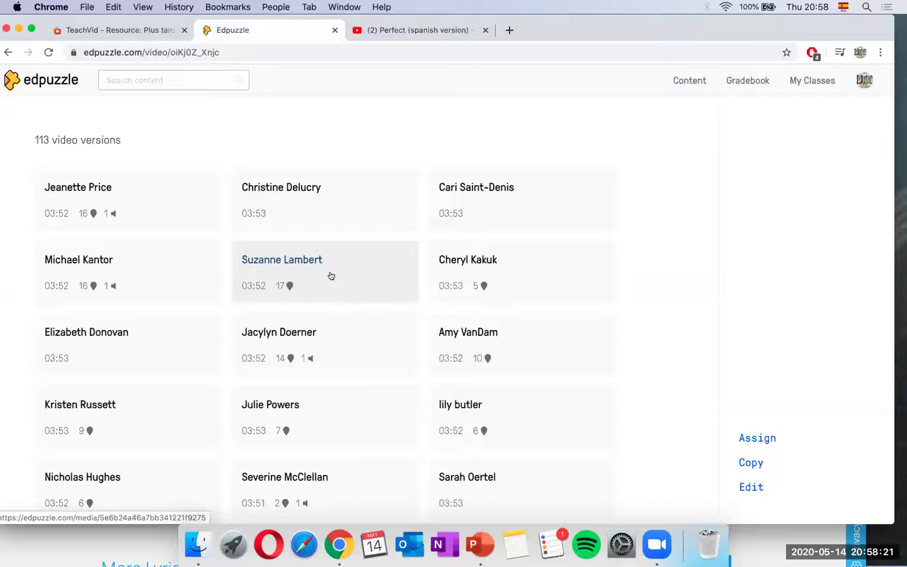
Open the Papaoutai version with 17 questions and look over its video page and question list.
left_click(331, 275)
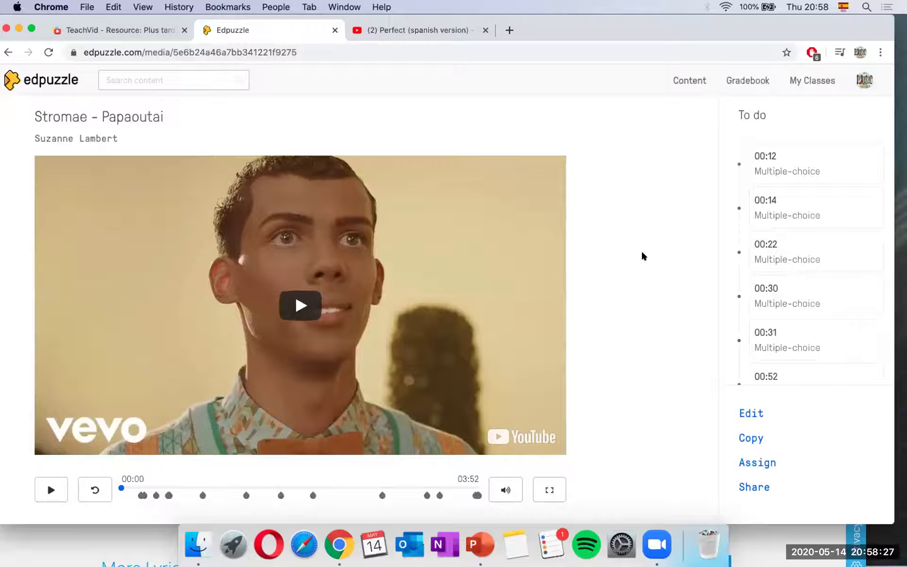
scroll(641, 251, "down", 2)
scroll(641, 250, "up", 2)
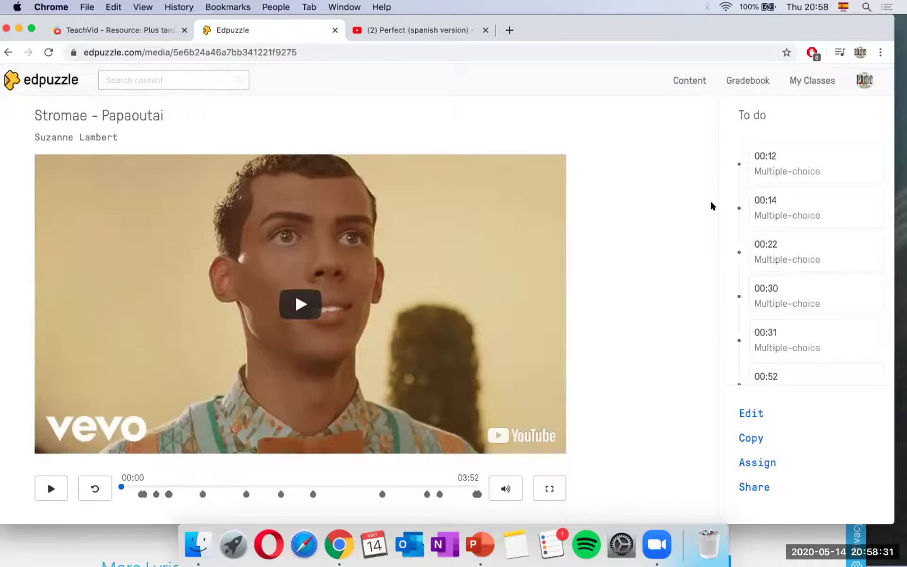
scroll(591, 208, "down", 2)
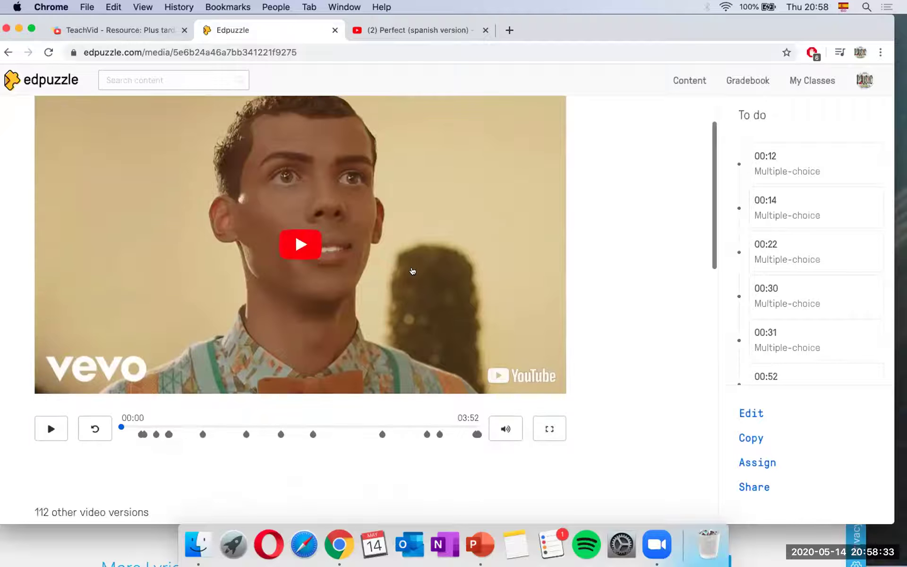
Scan the To do list of the Papaoutai version from the earliest question to the last one.
scroll(813, 197, "down", 10)
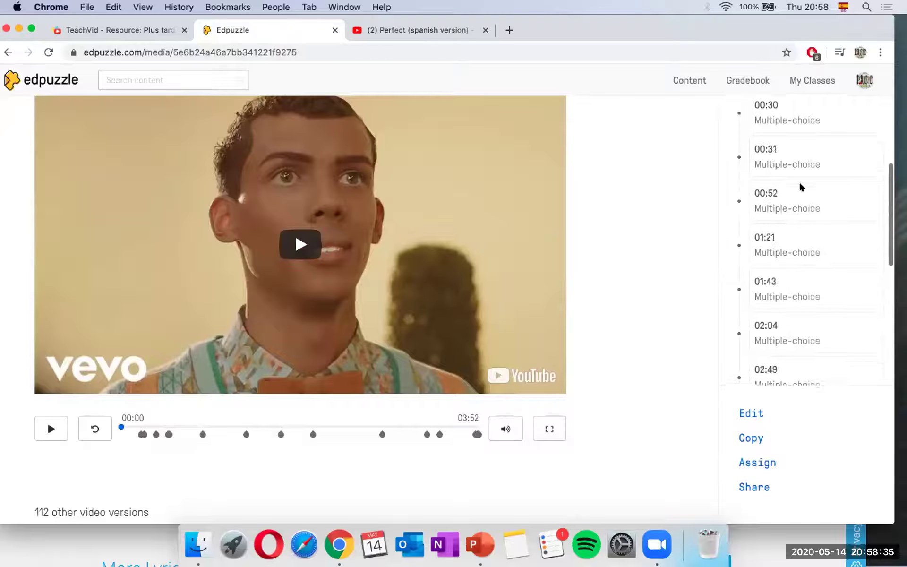
scroll(800, 182, "up", 10)
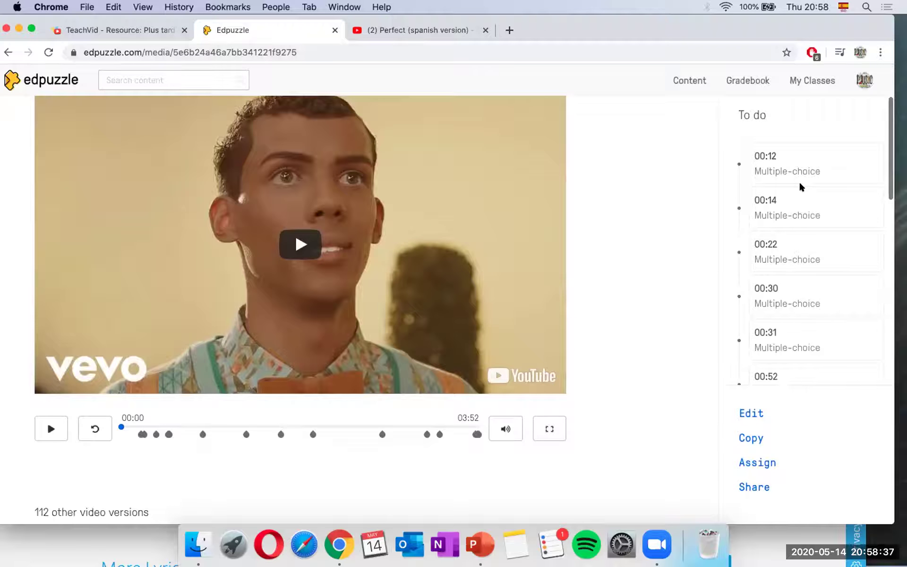
scroll(800, 209, "down", 1)
scroll(796, 170, "up", 1)
scroll(784, 275, "down", 12)
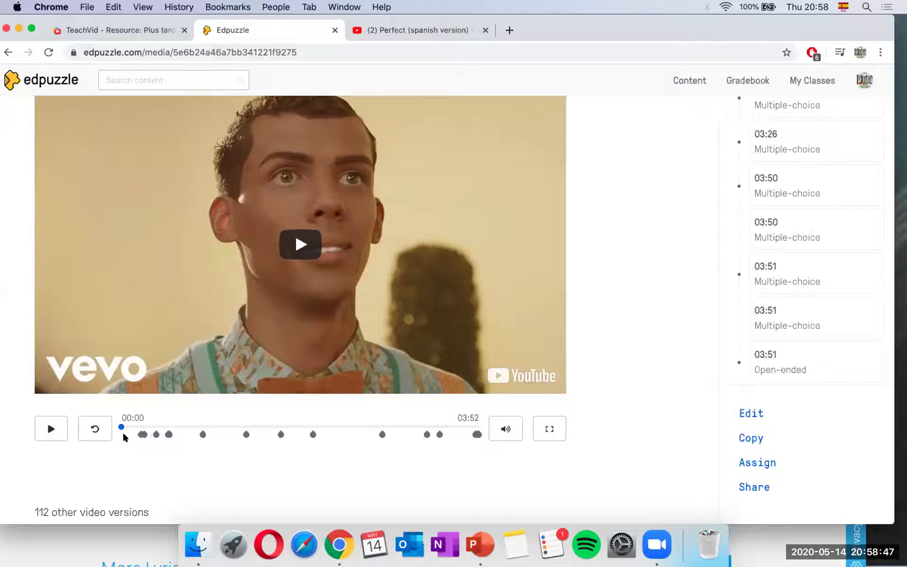
Play the video and answer the question about what the papa "regarde" with "rien", submit, continue and pause playback.
left_click(138, 434)
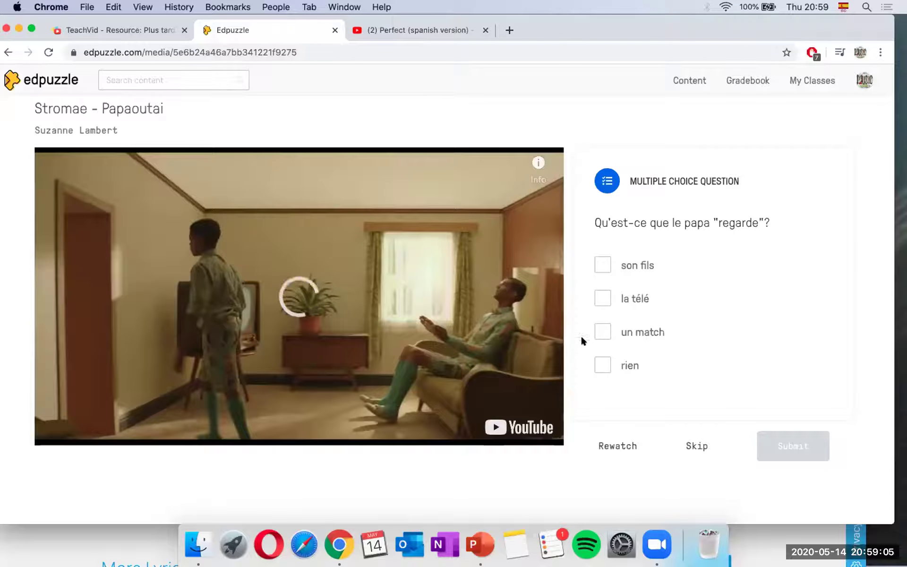
left_click(601, 365)
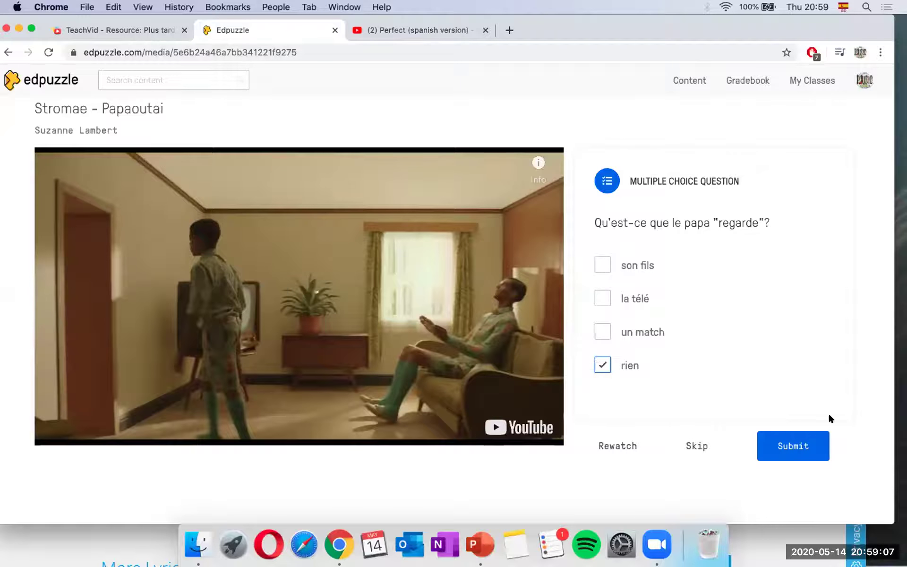
left_click(802, 446)
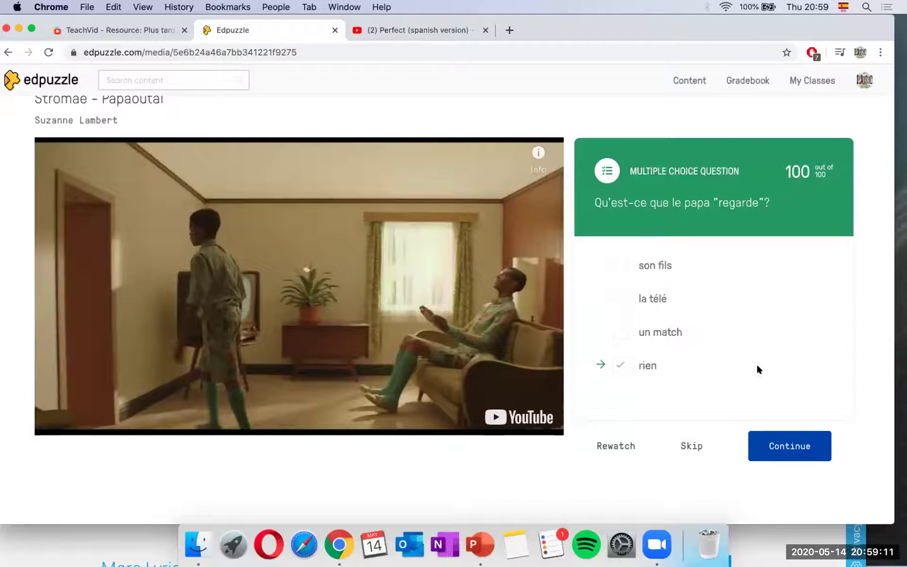
left_click(765, 438)
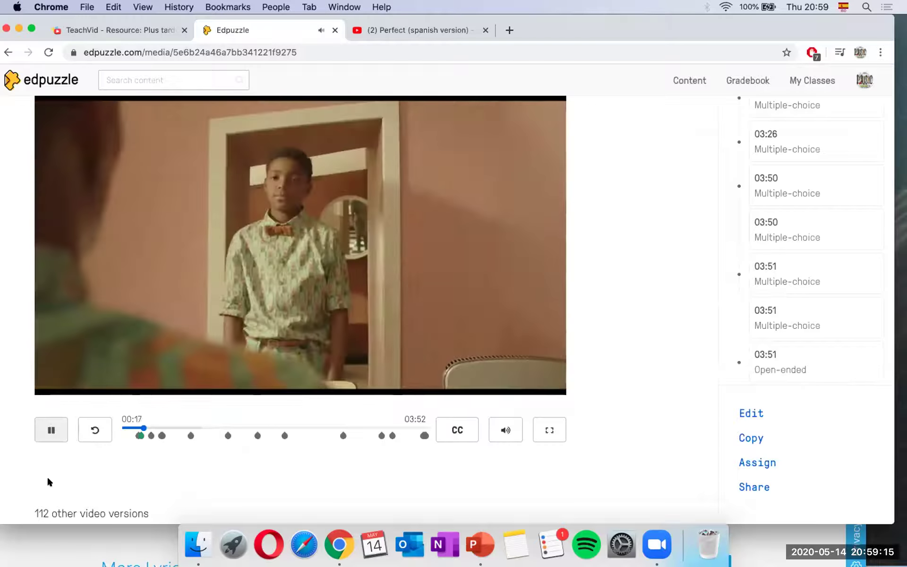
left_click(51, 429)
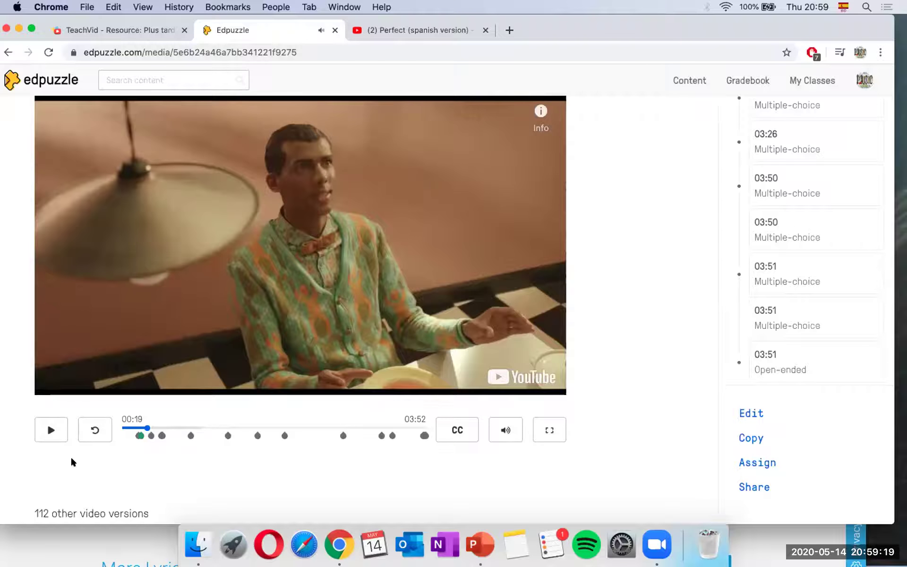
Resume playback and submit "joue au foot" as the answer to the question "Qu'est-ce que le fils fait?".
left_click(50, 429)
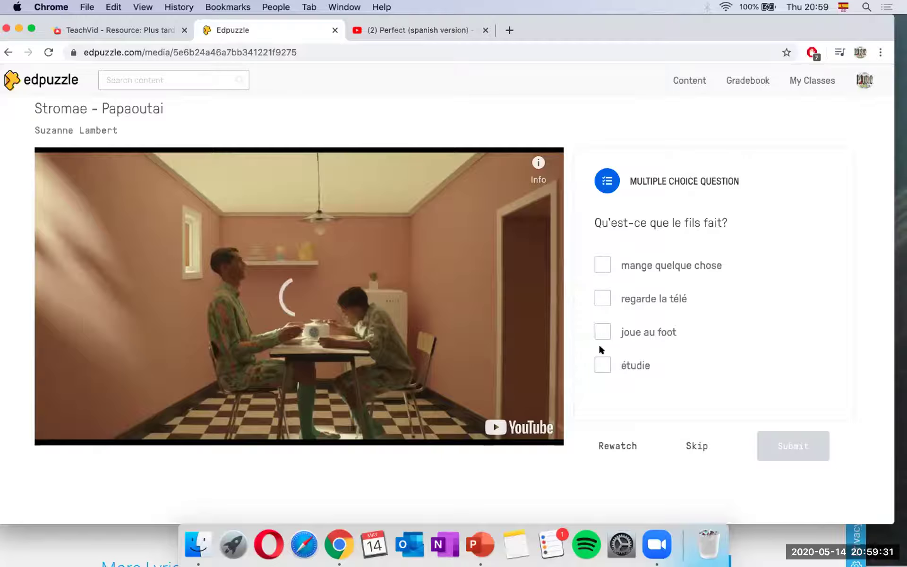
left_click(602, 331)
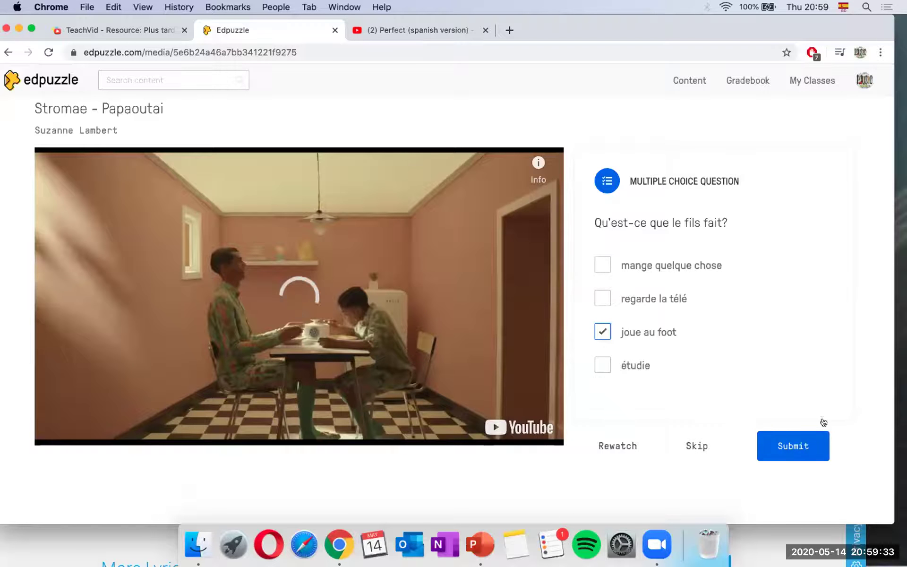
left_click(801, 445)
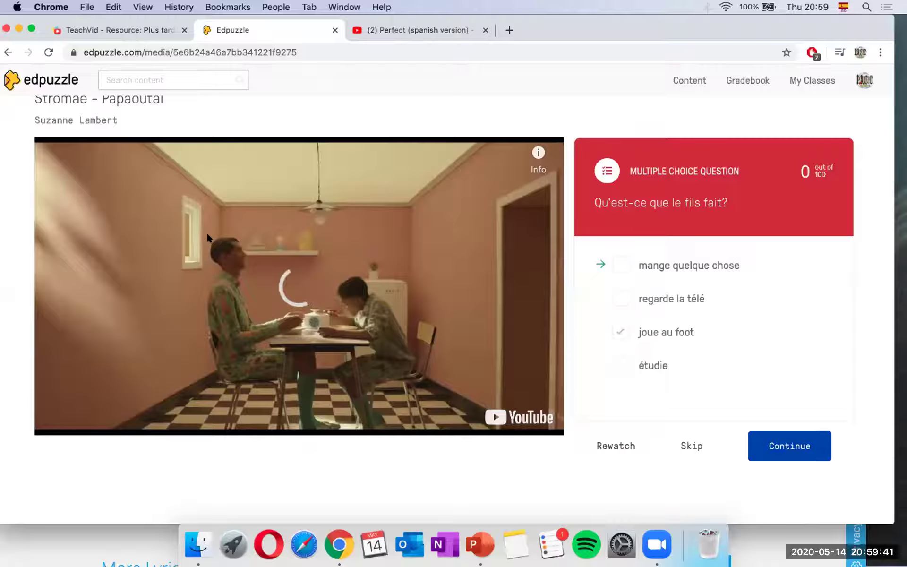
scroll(194, 320, "up", 1)
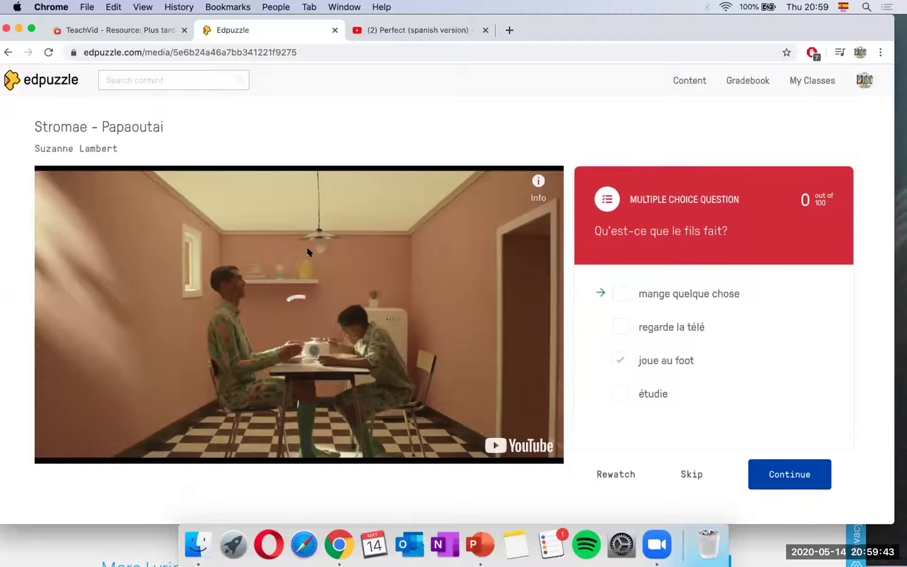
Return to Edpuzzle's YouTube channel search and submit the copied YouTube link of "Perfect (spanish version) - Kevin & Karla" to open it for editing.
left_click(42, 81)
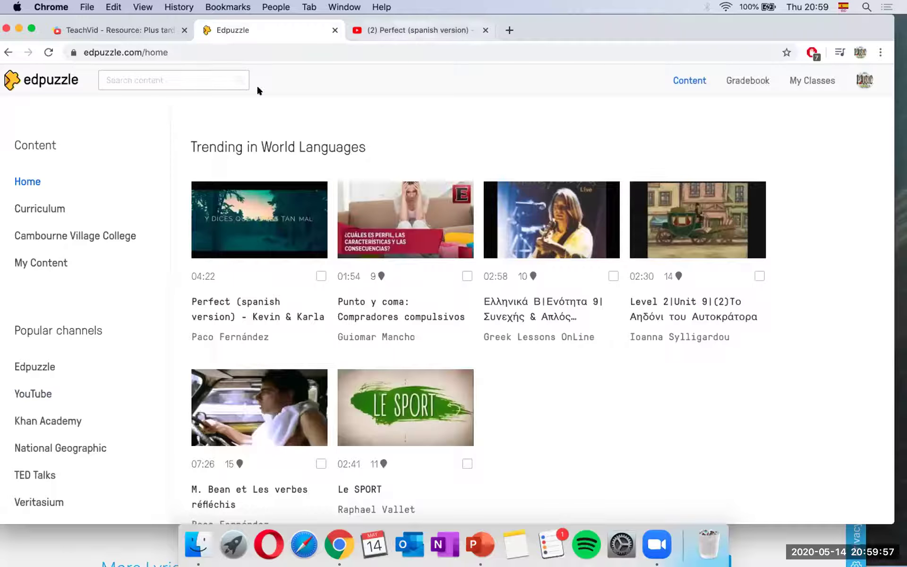
left_click(32, 393)
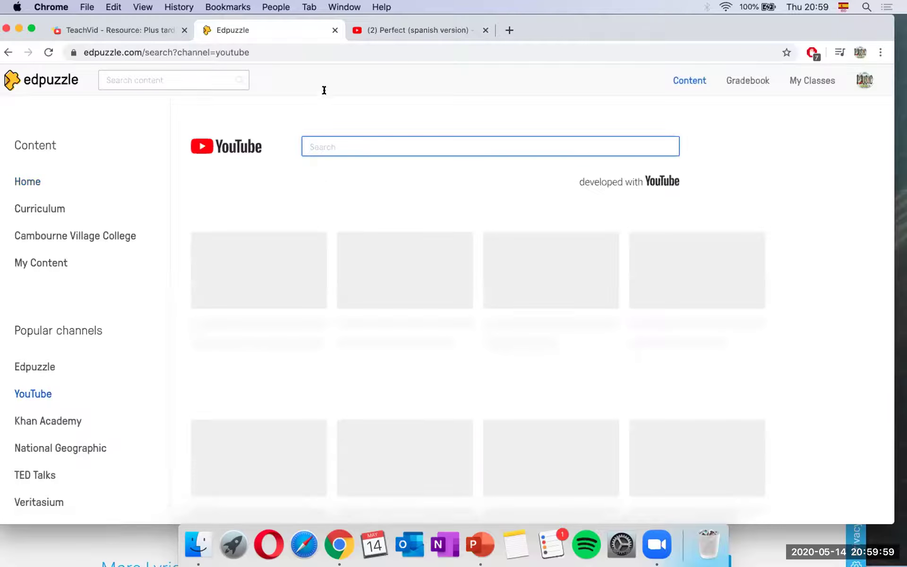
left_click(421, 31)
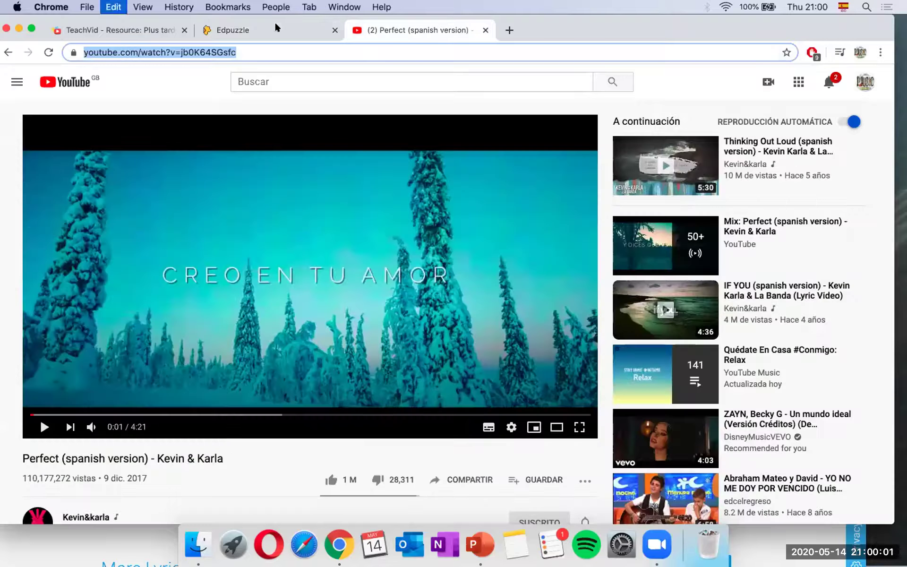
left_click(274, 22)
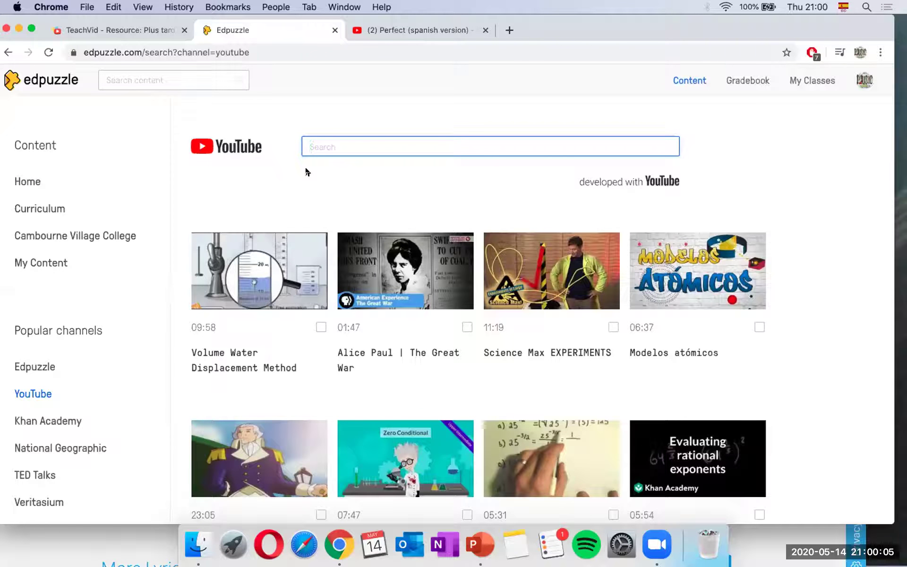
key("super+v")
key("Return")
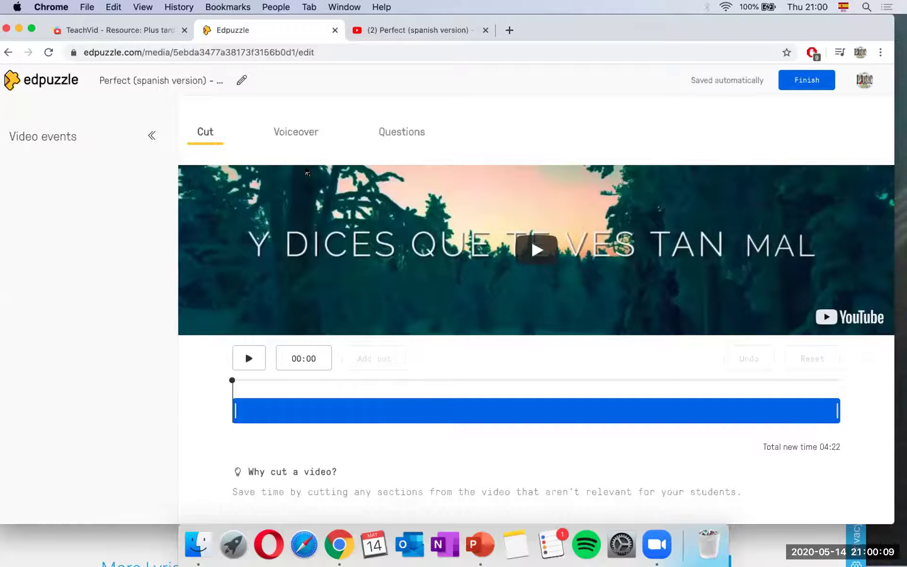
Play the Perfect video briefly in the cut editor and try adjusting the start of the clip.
left_click_drag(650, 23, 611, 24)
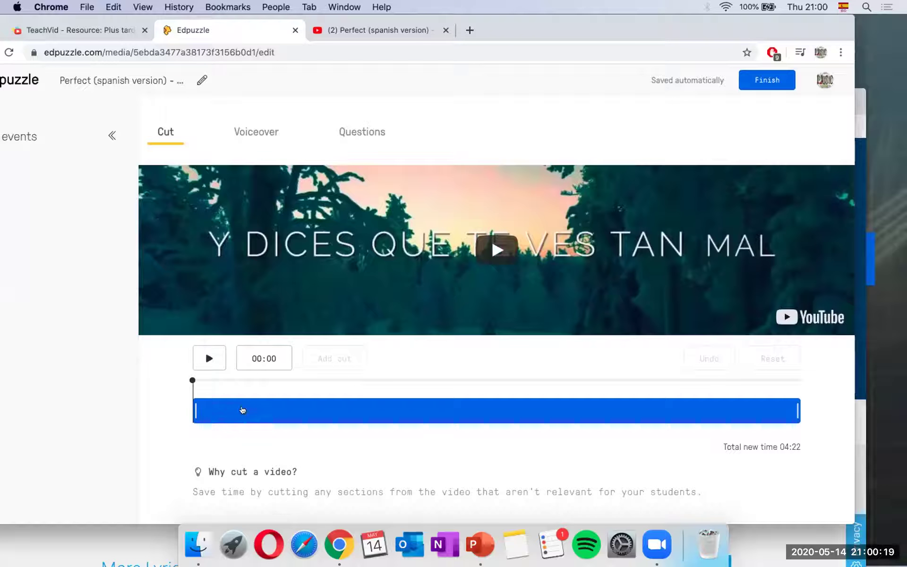
left_click(295, 407)
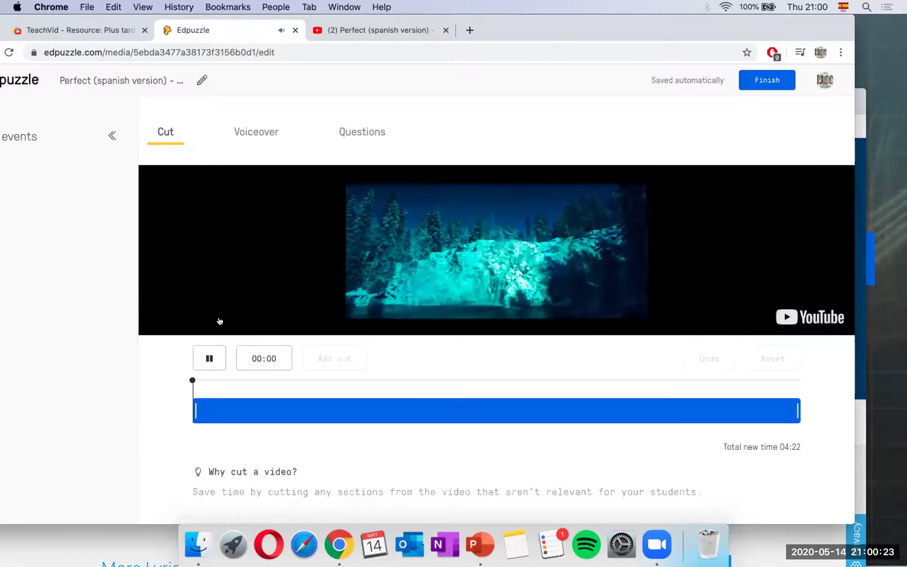
left_click(209, 359)
left_click_drag(194, 409, 171, 415)
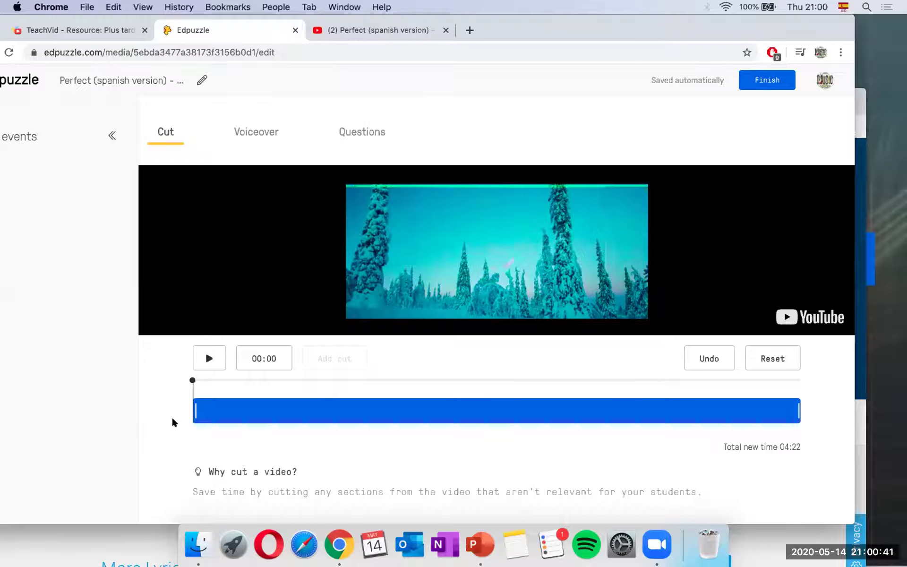
View the voiceover option, start a new multiple-choice question and play the video up to 00:06.
left_click(261, 135)
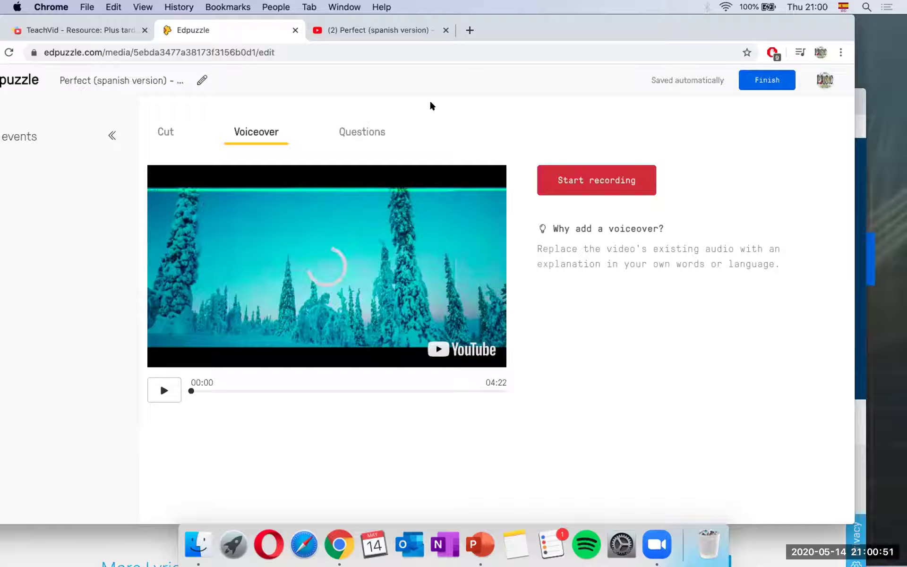
left_click(356, 131)
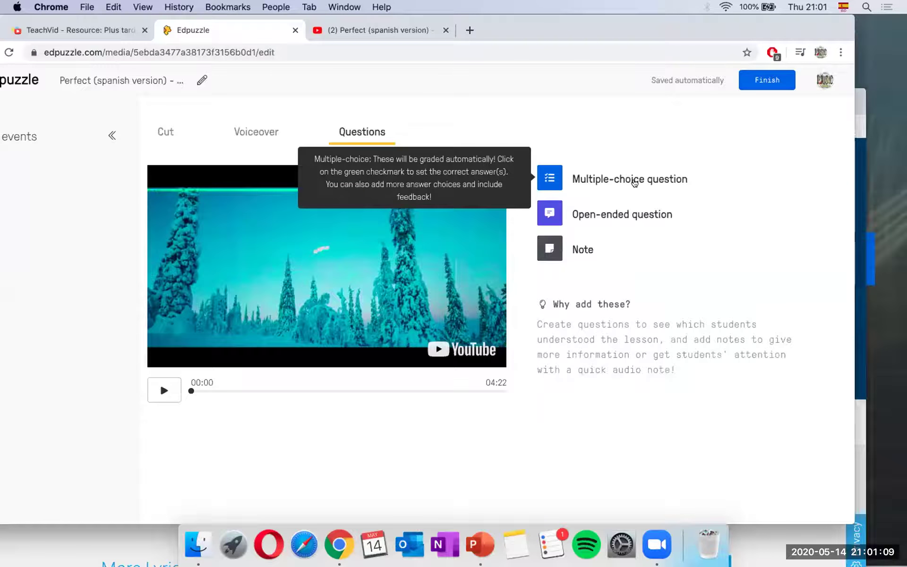
left_click(594, 178)
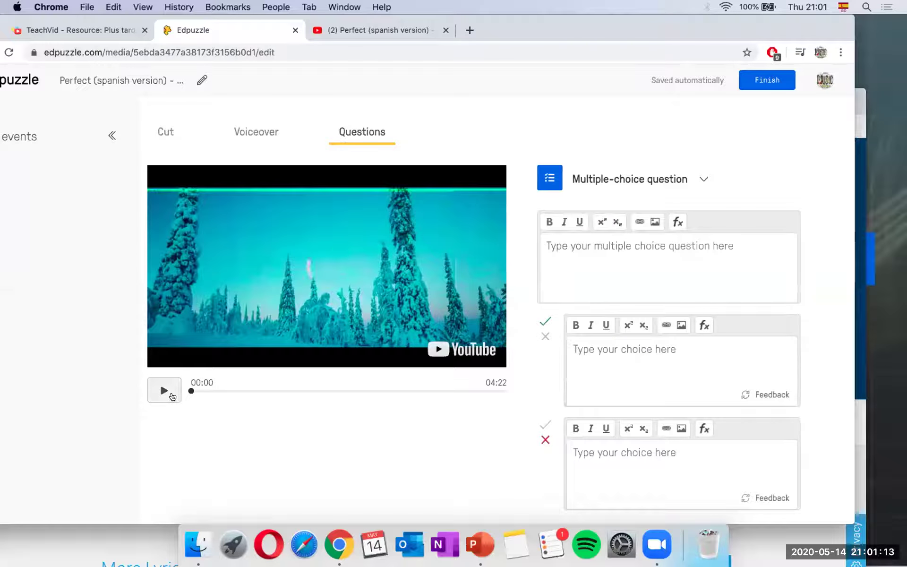
left_click(171, 395)
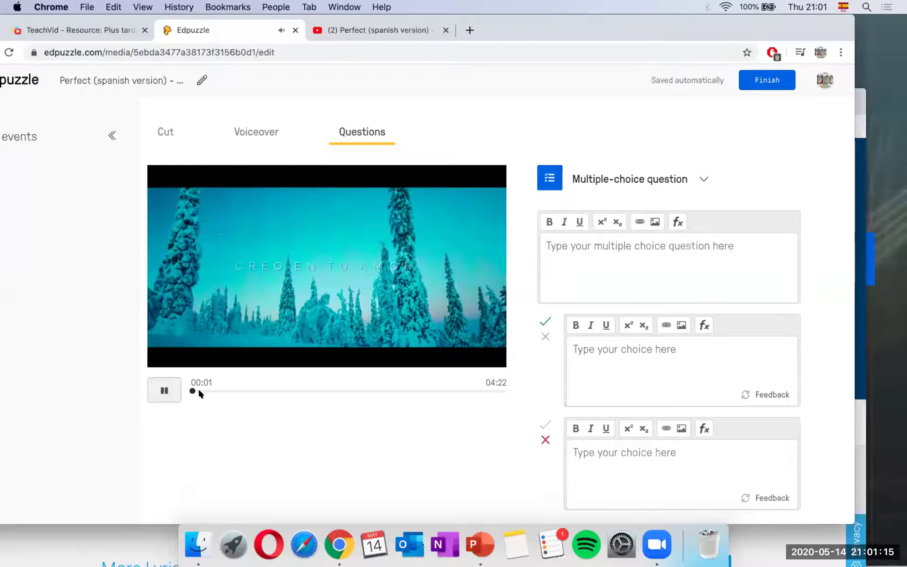
scroll(614, 322, "down", 5)
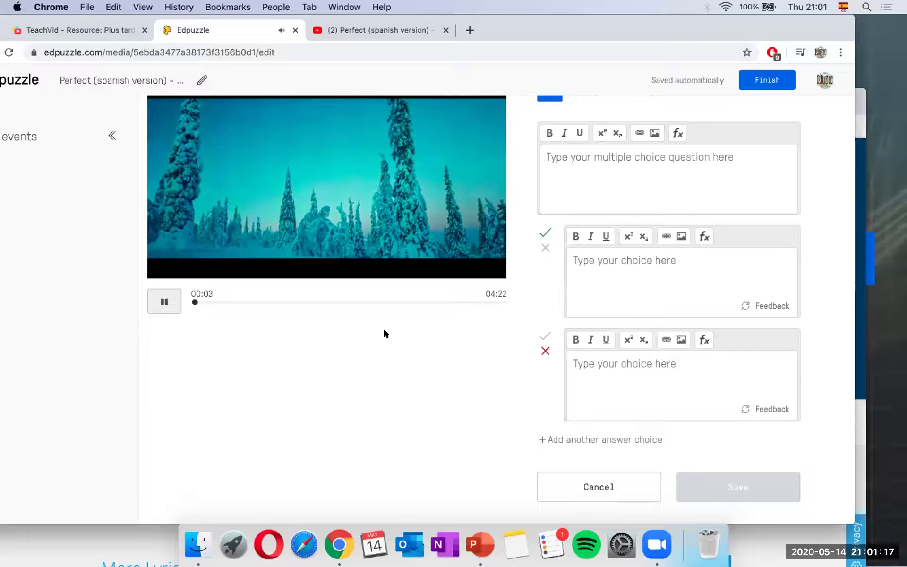
scroll(165, 313, "up", 3)
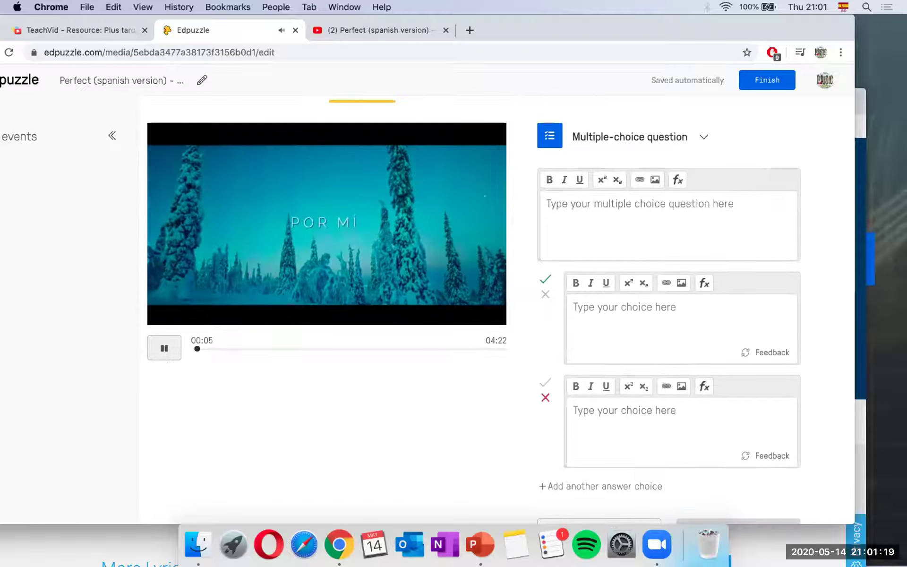
left_click(164, 346)
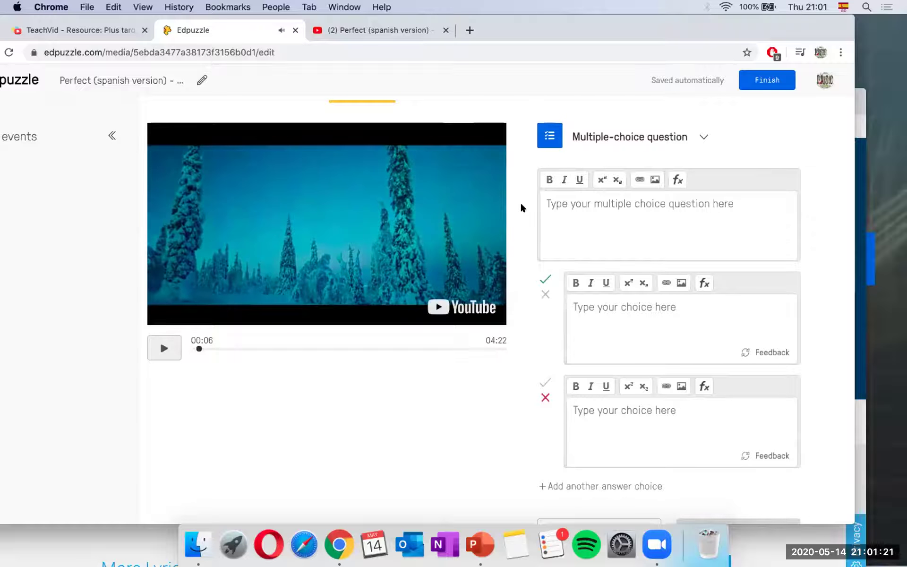
Enter the question "Translate this sentence" with the answer choices "for him" and "for me".
left_click(661, 215)
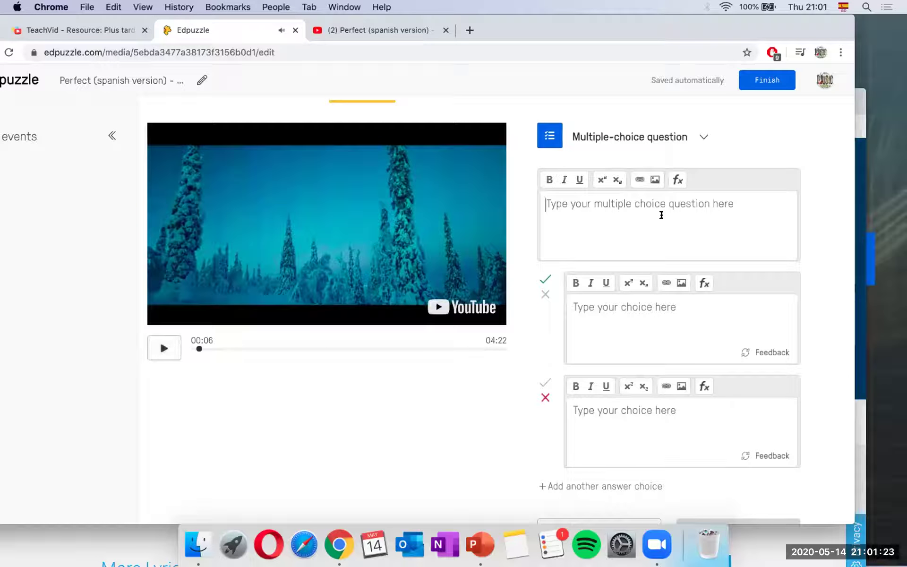
type("Translate this sentence")
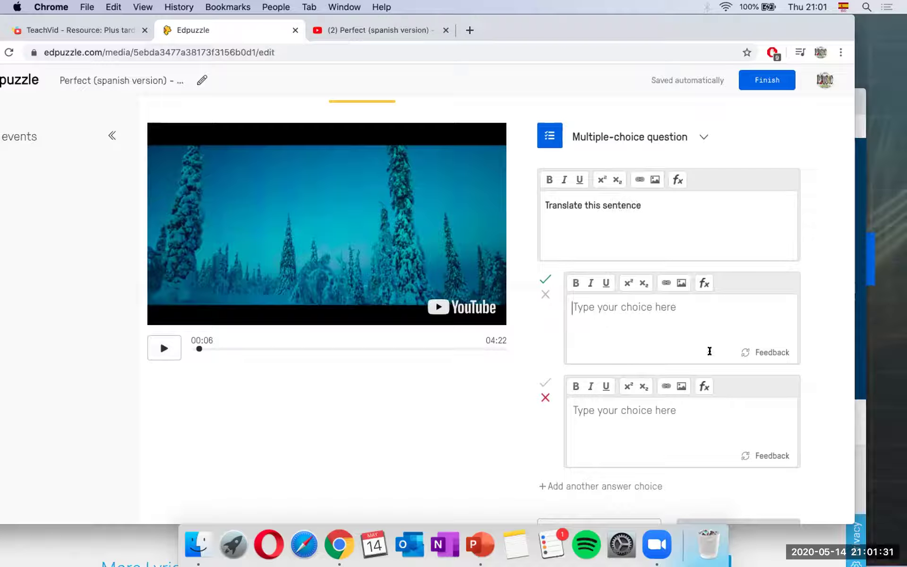
type("for him")
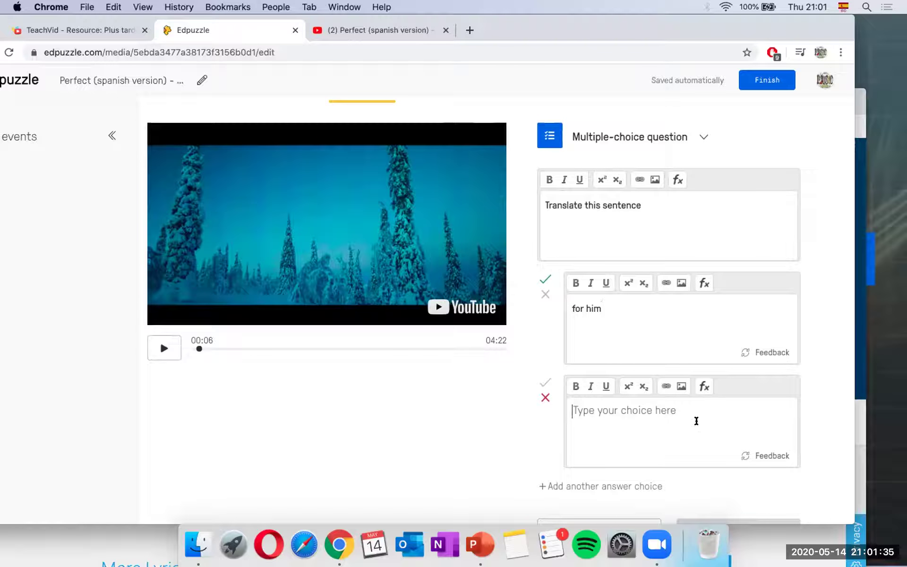
type("for me")
scroll(632, 420, "down", 2)
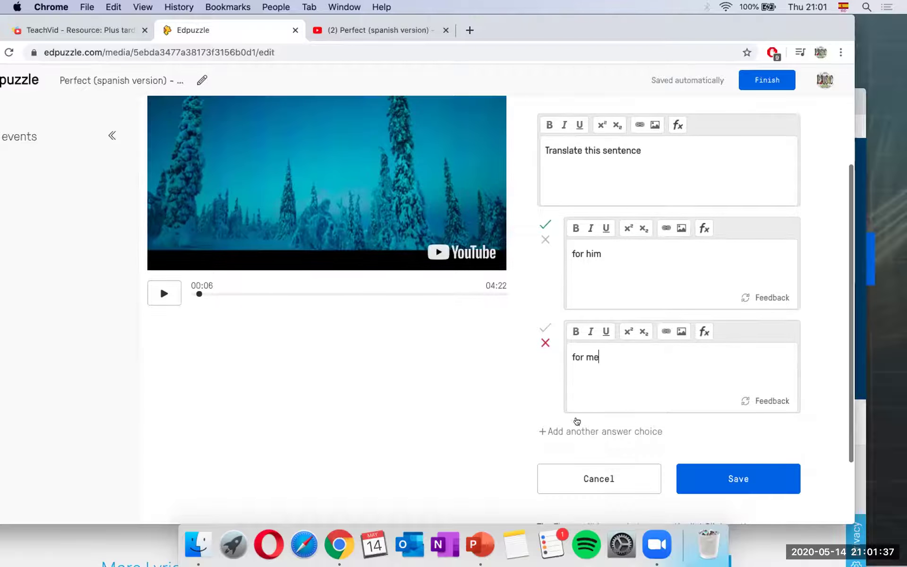
scroll(576, 433, "up", 2)
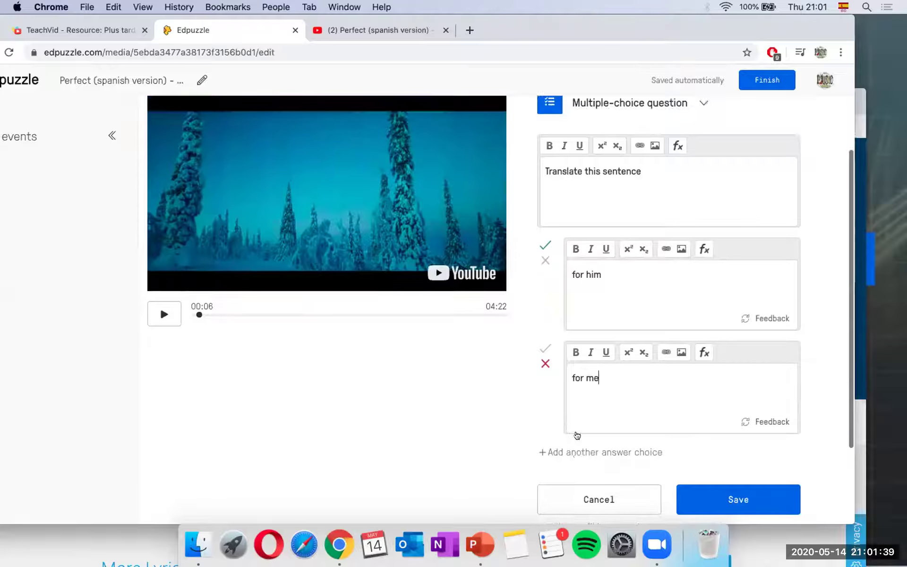
scroll(701, 458, "down", 3)
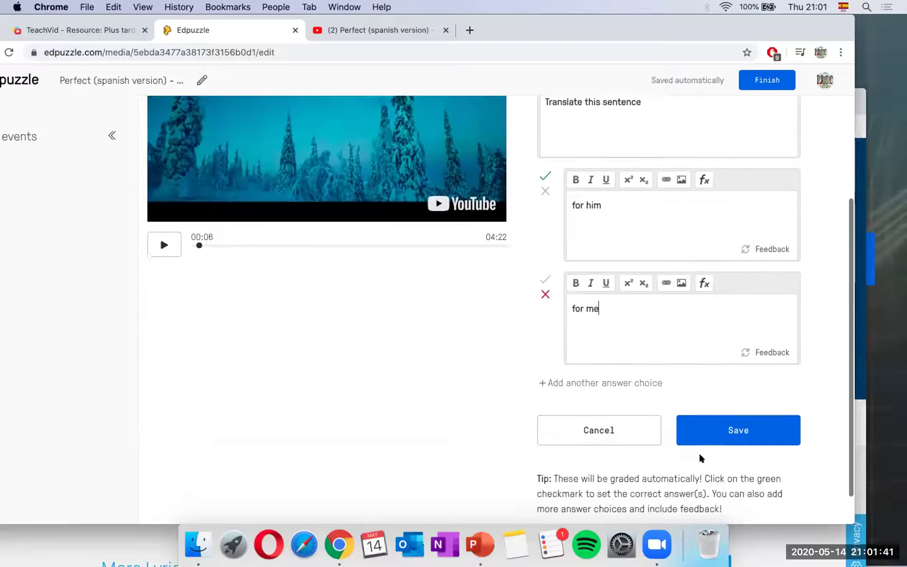
scroll(370, 338, "up", 5)
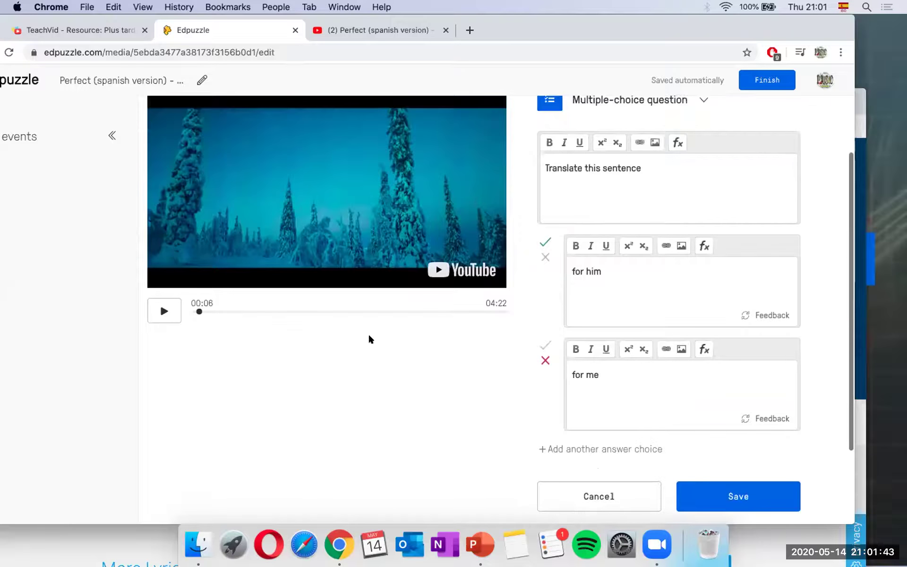
left_click_drag(642, 24, 648, 23)
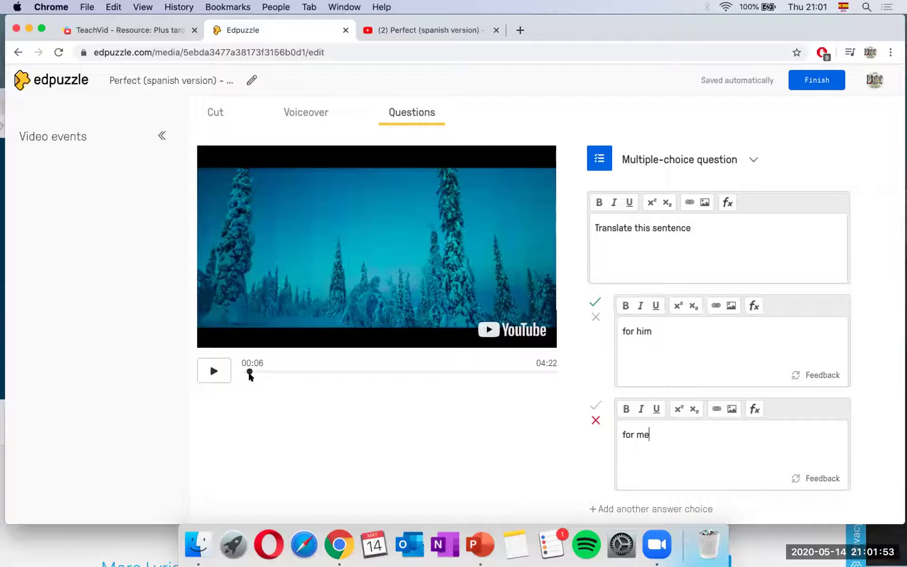
Save the multiple-choice question and open its 00:06 marker on the timeline to review the question and its answer choices.
scroll(732, 366, "down", 3)
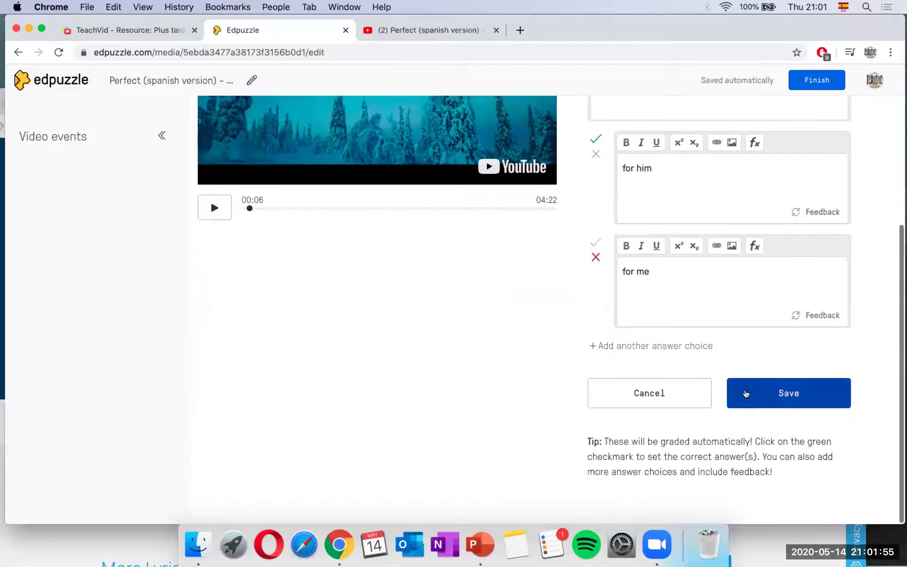
left_click(770, 393)
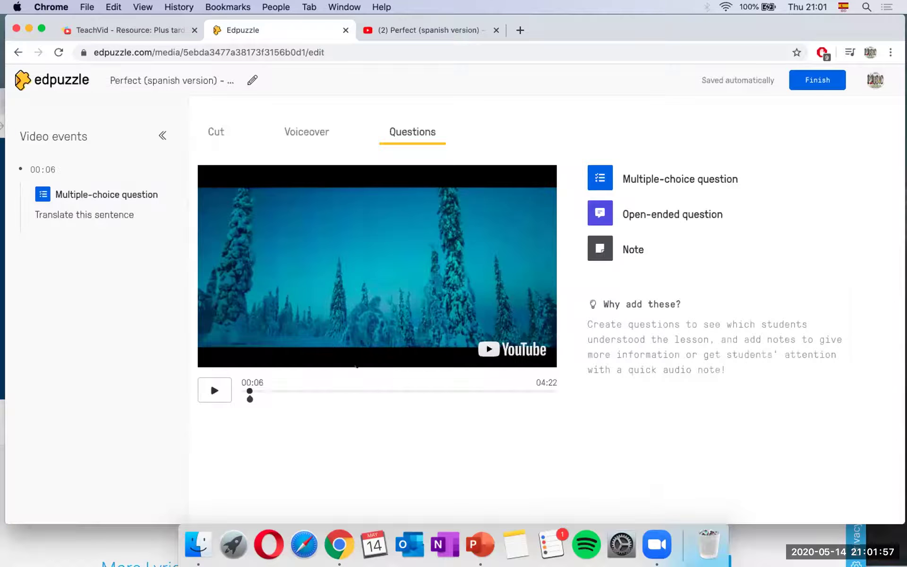
left_click(249, 399)
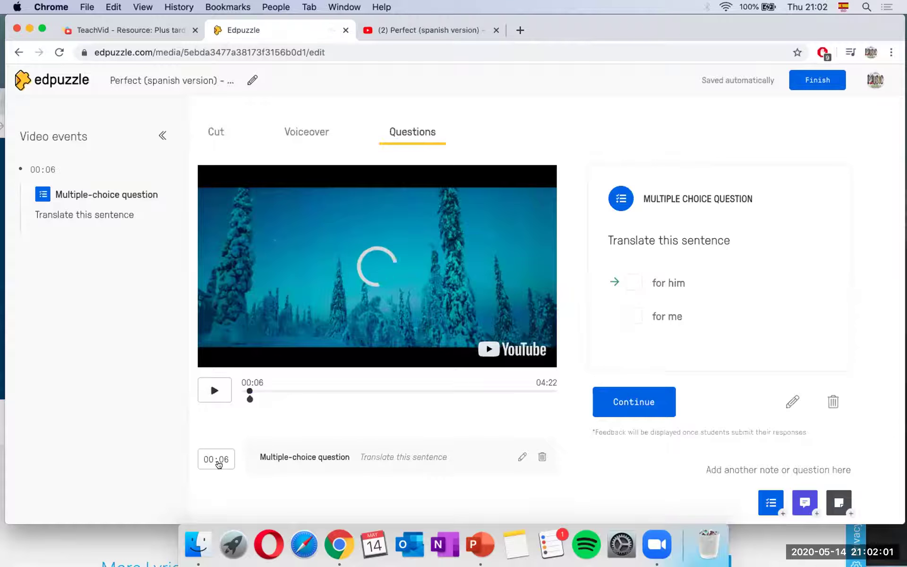
scroll(218, 464, "down", 2)
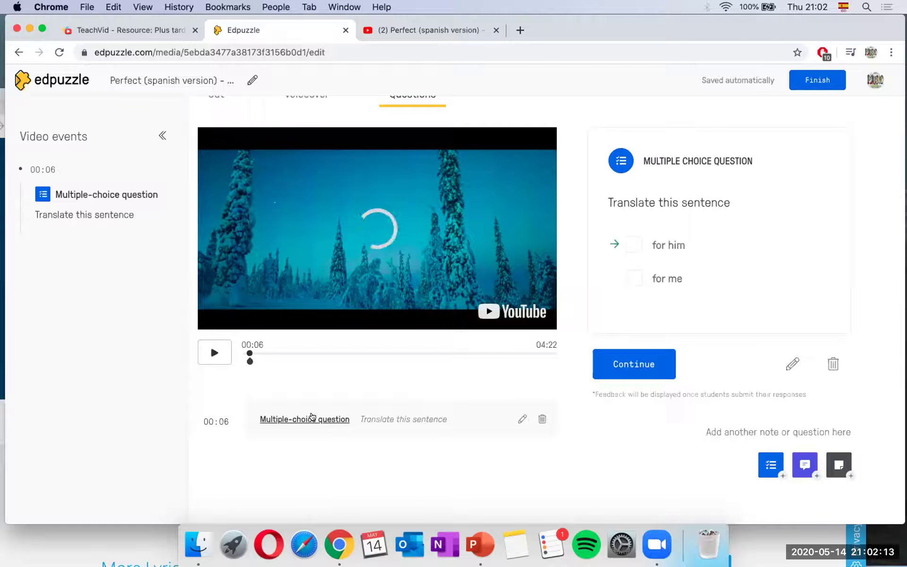
scroll(425, 307, "up", 2)
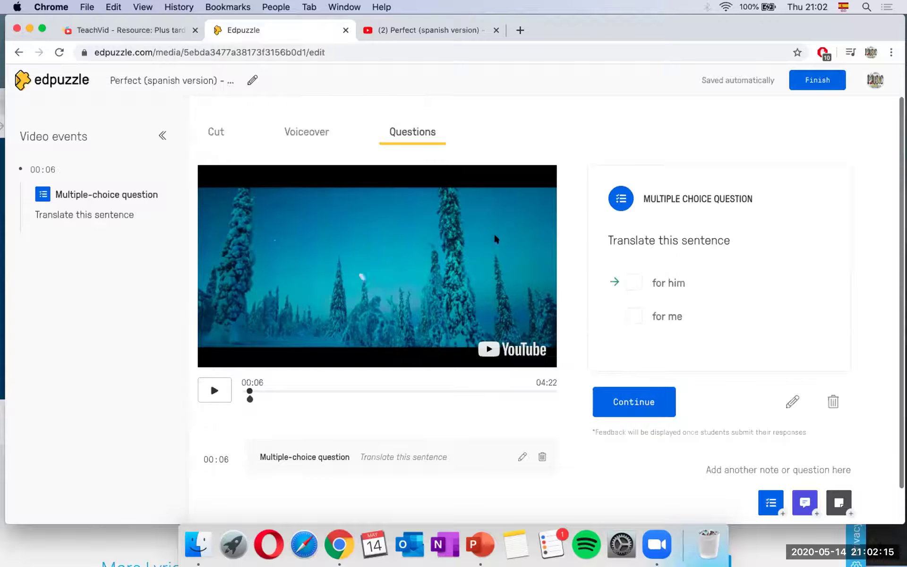
scroll(522, 231, "down", 2)
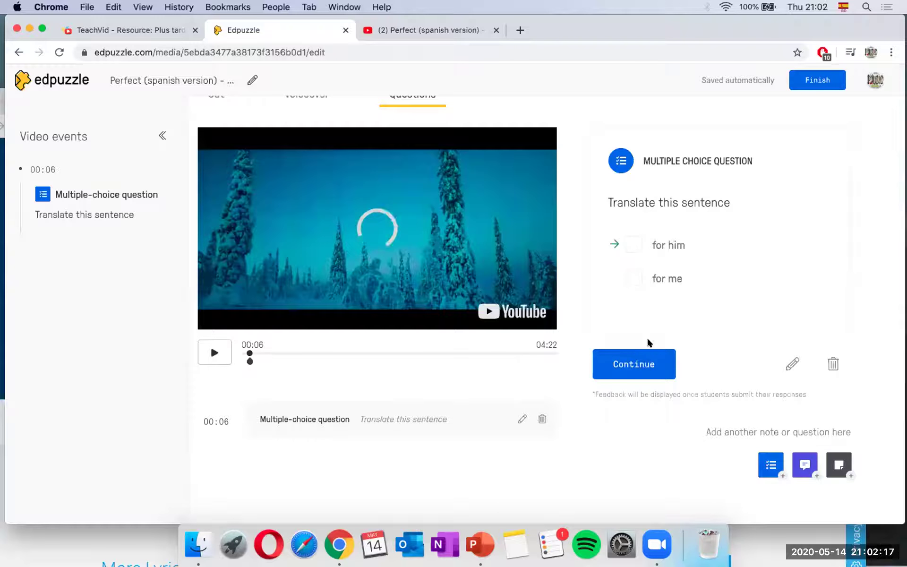
Continue the video past the question, pause it at 00:08 and view the open-ended question form.
left_click(633, 362)
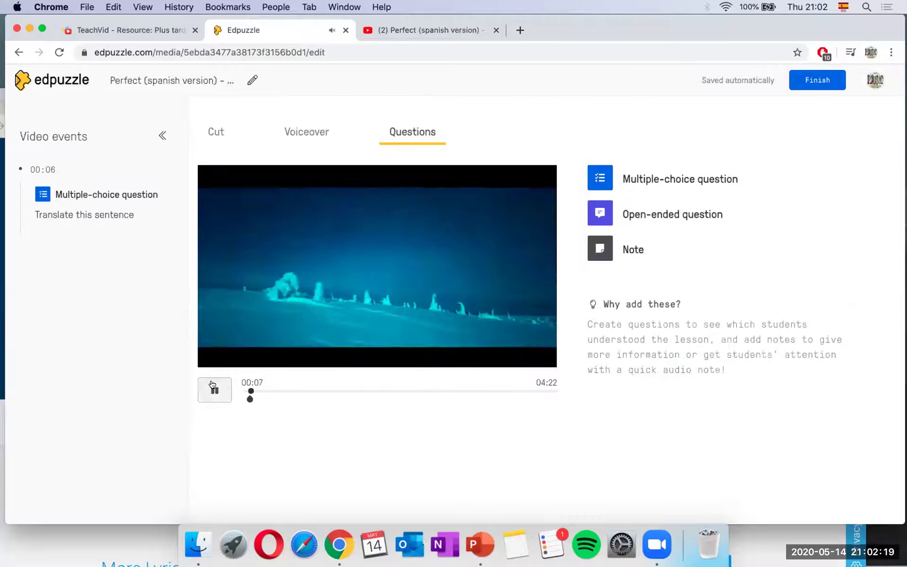
left_click(213, 388)
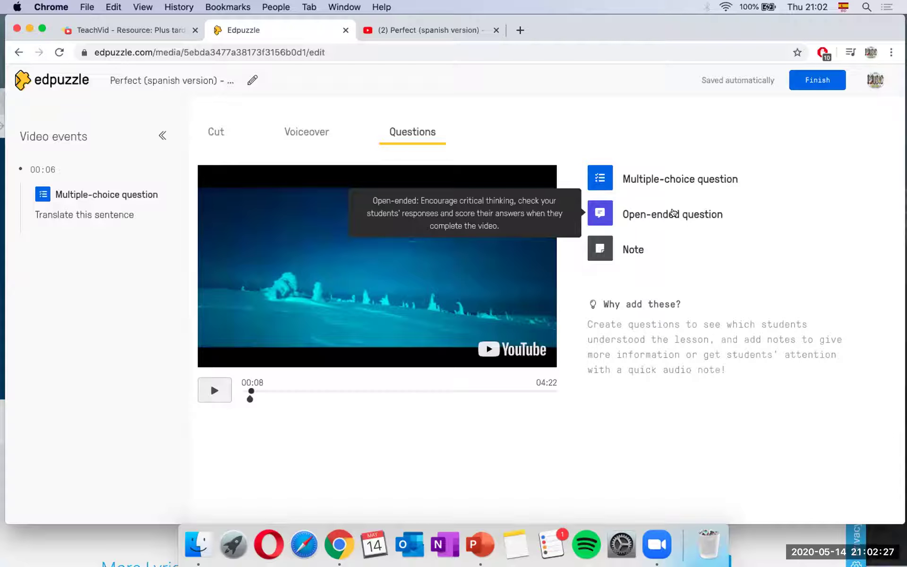
left_click(672, 212)
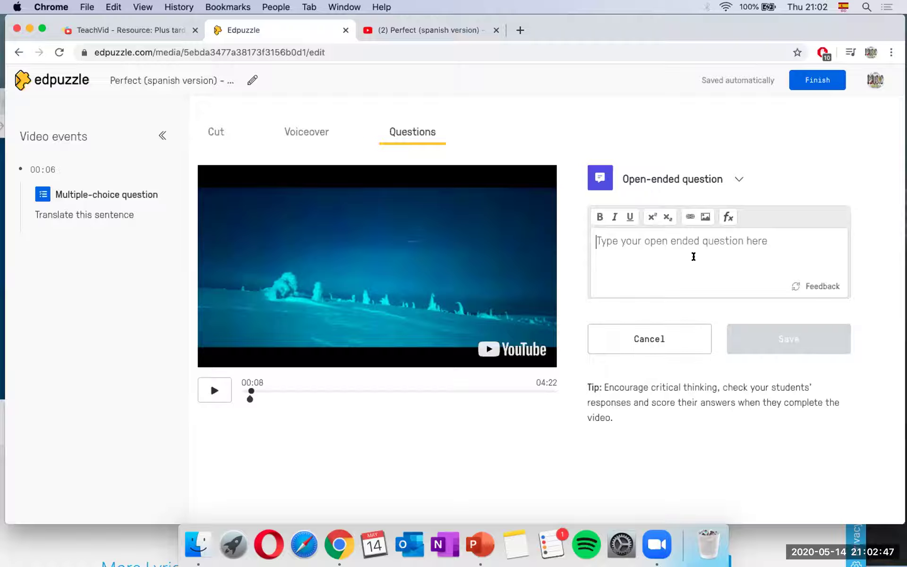
Leave the video editor and look through the saved videos in My Content.
left_click(68, 81)
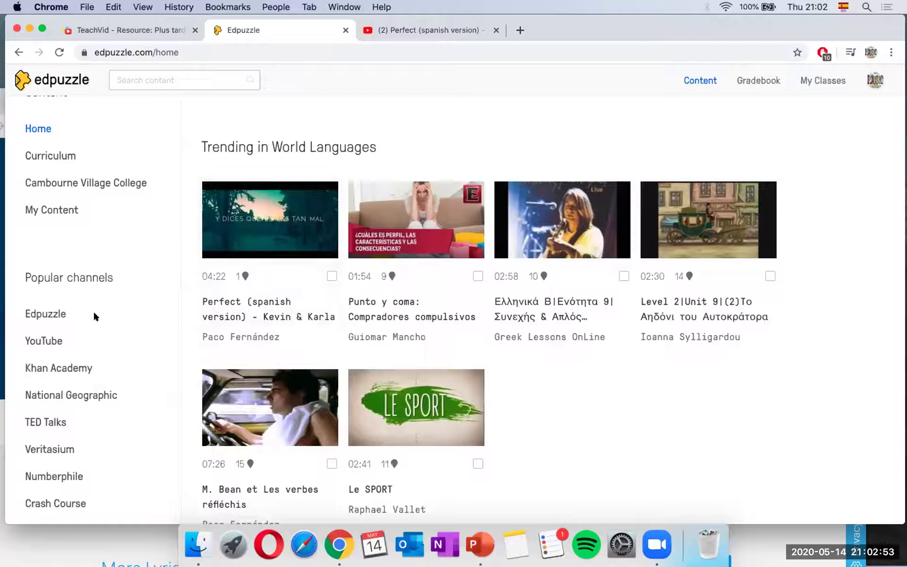
left_click(64, 211)
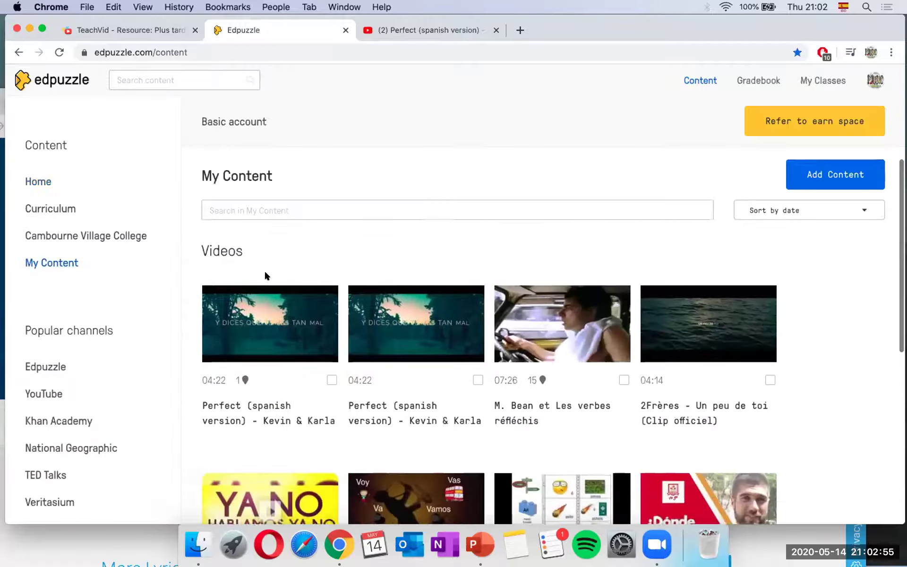
scroll(264, 272, "down", 3)
scroll(263, 274, "down", 2)
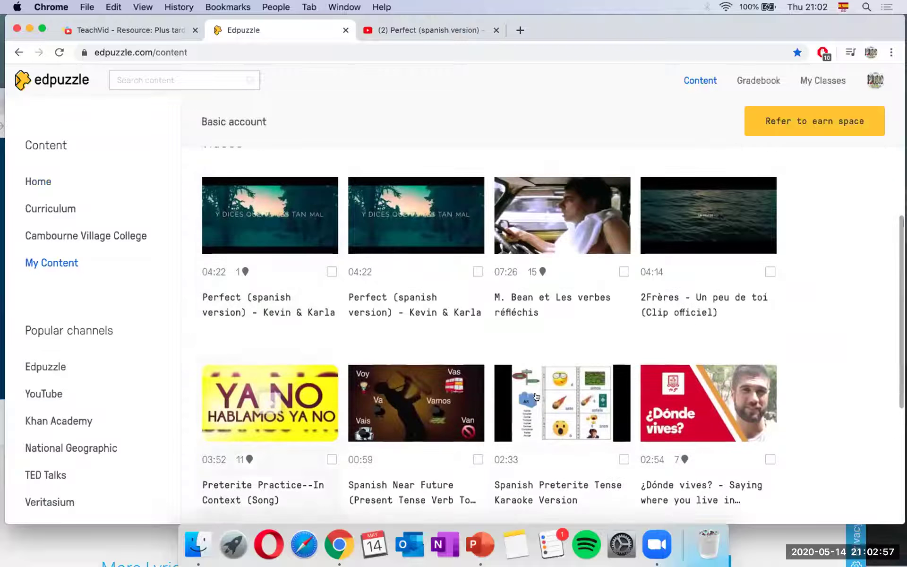
scroll(664, 382, "down", 1)
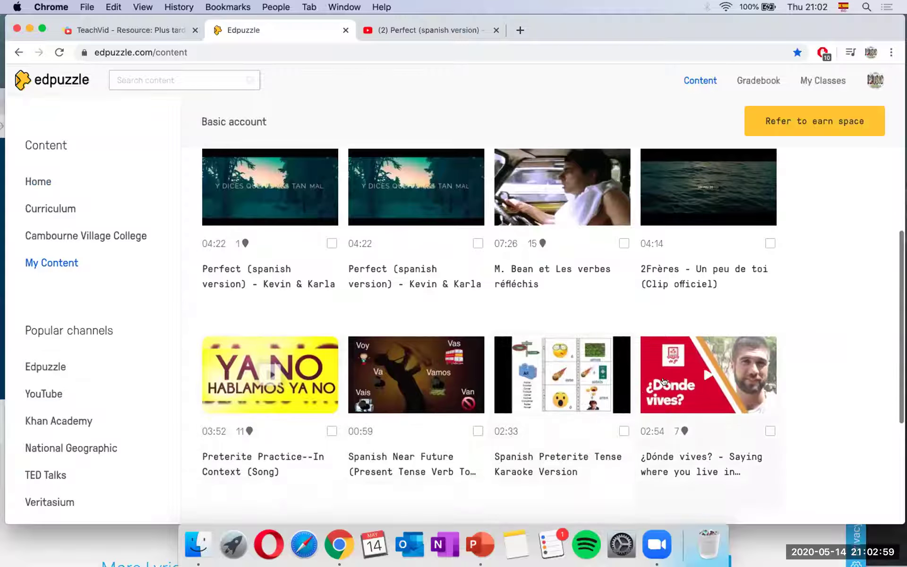
scroll(664, 381, "up", 3)
scroll(663, 381, "up", 3)
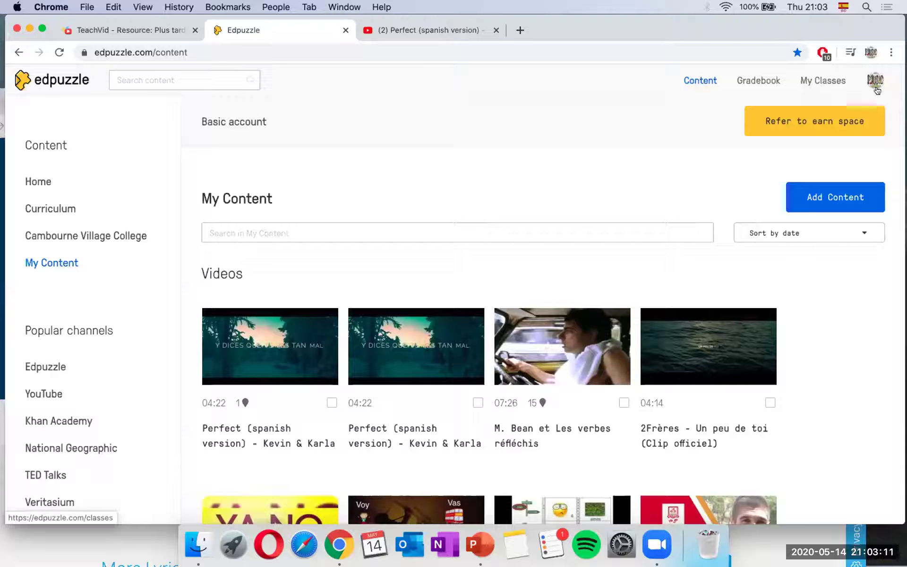
Go to My Classes and start creating a new class without importing from Google Classroom.
left_click(816, 84)
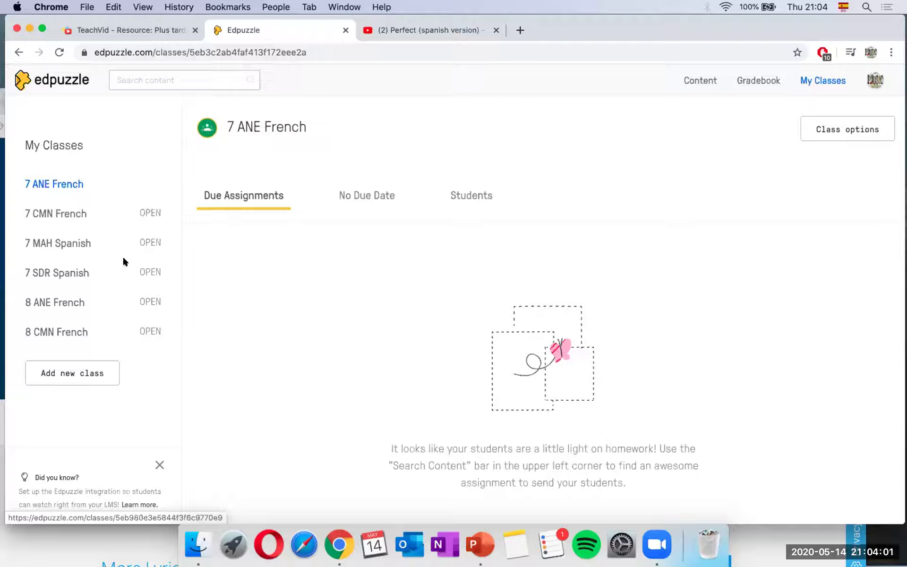
scroll(123, 255, "up", 2)
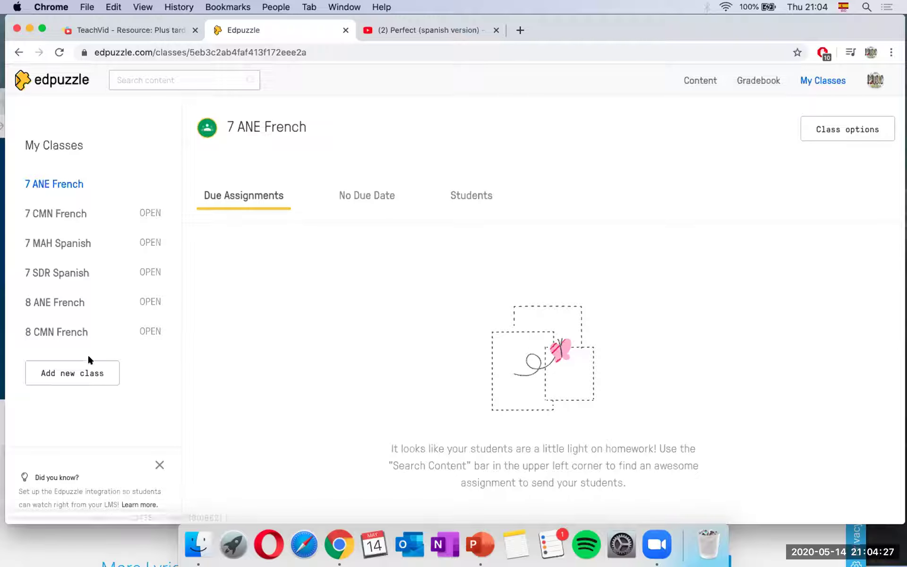
left_click(84, 374)
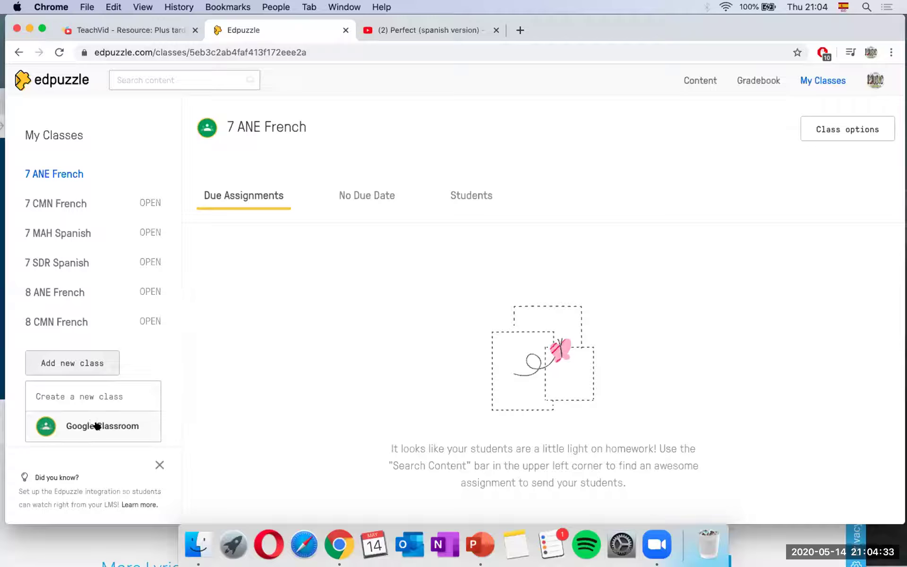
left_click(107, 396)
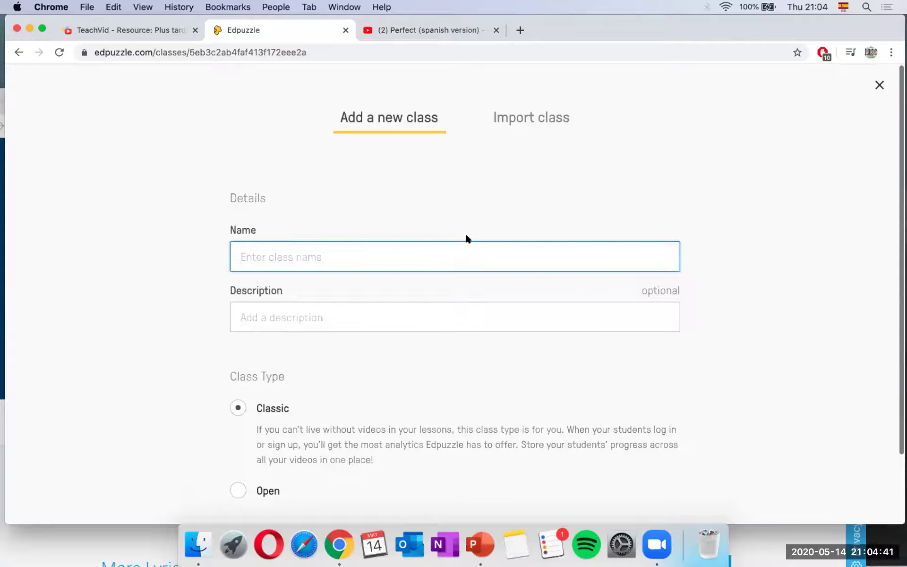
Name the new class "TiLT conference" and leave its description empty.
type("C")
key("BackSpace")
type("T")
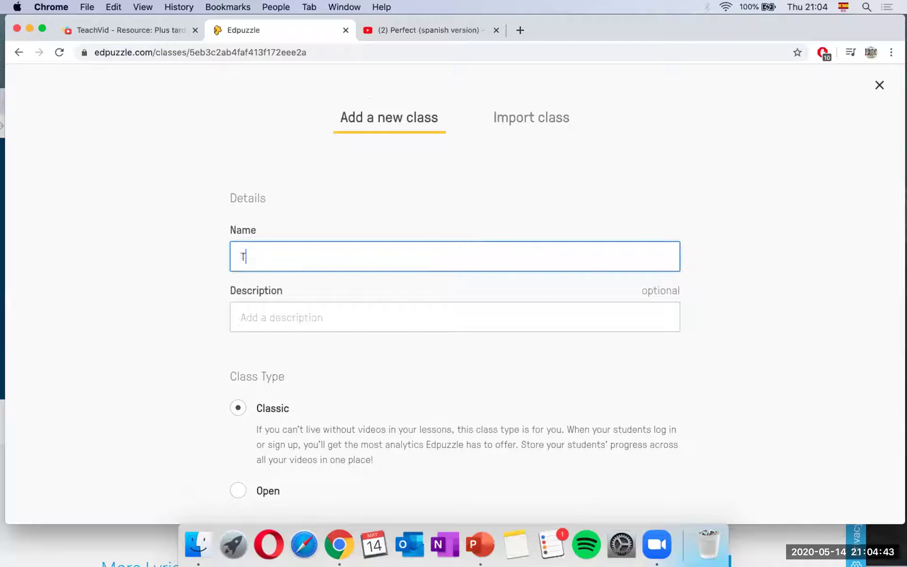
type("iLT conferen ce")
key("BackSpace")
key("BackSpace")
key("BackSpace")
type("ce")
left_click(427, 302)
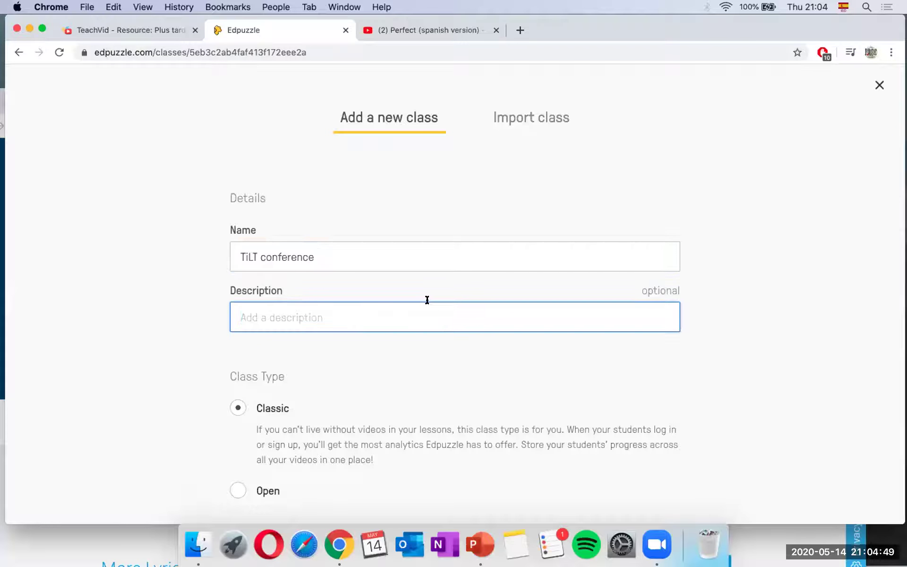
Review the class type options and set the new class to Open.
scroll(427, 302, "down", 3)
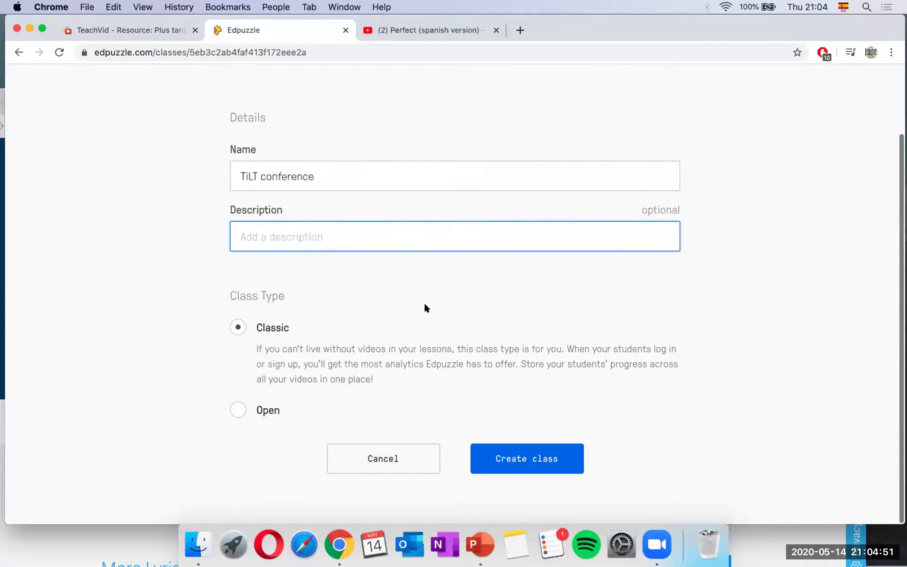
scroll(423, 307, "up", 2)
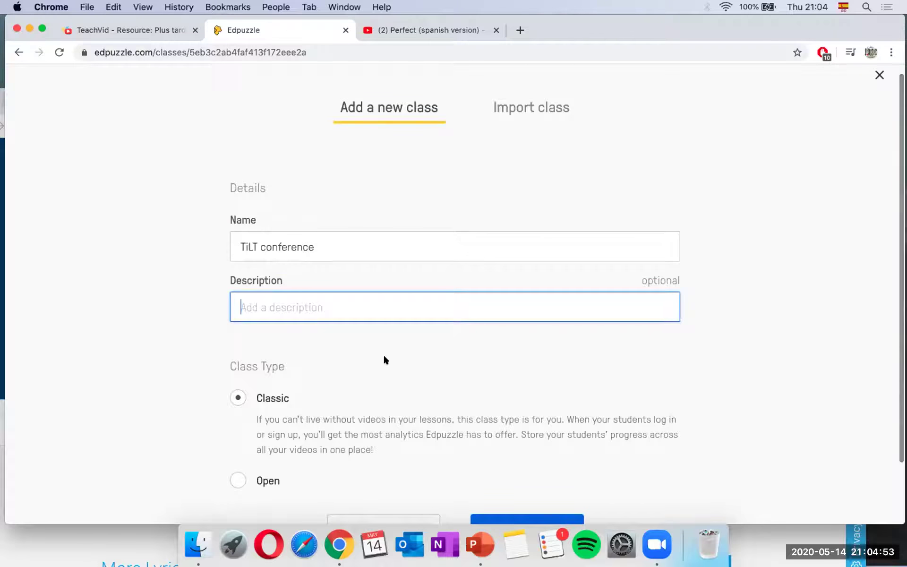
scroll(384, 356, "down", 3)
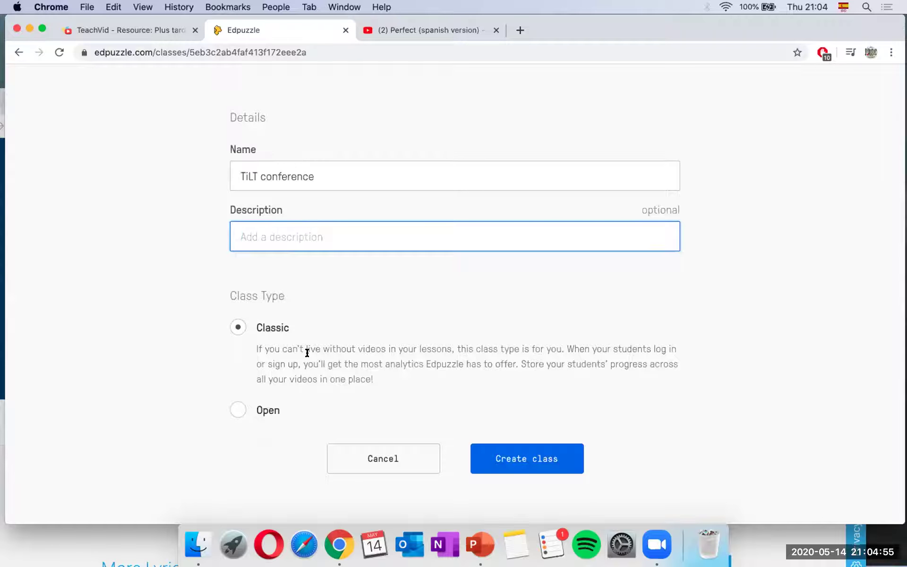
scroll(306, 352, "up", 2)
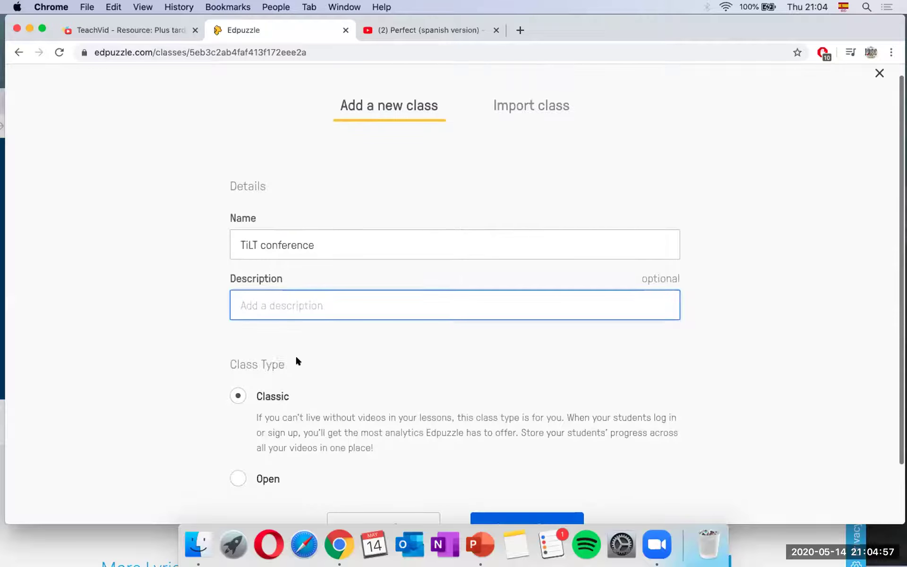
scroll(296, 360, "down", 1)
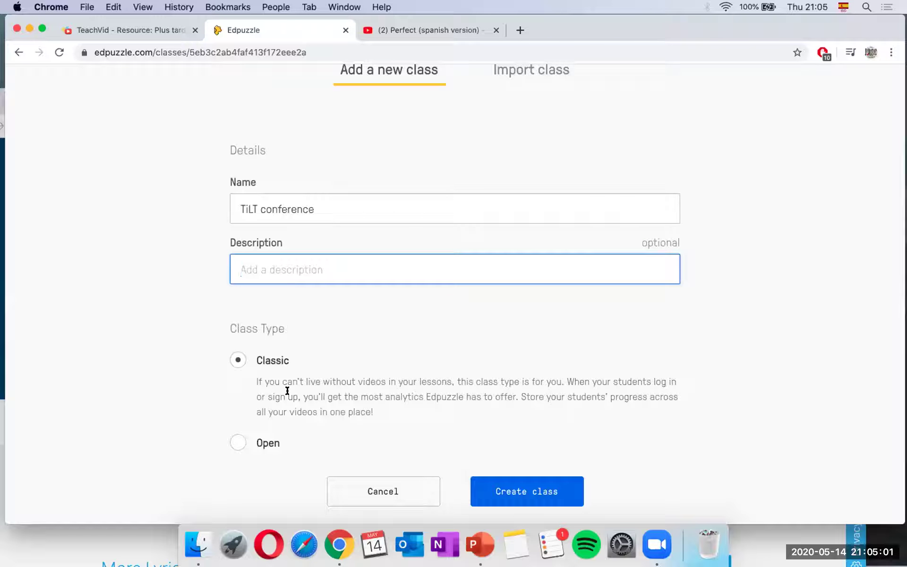
left_click(235, 443)
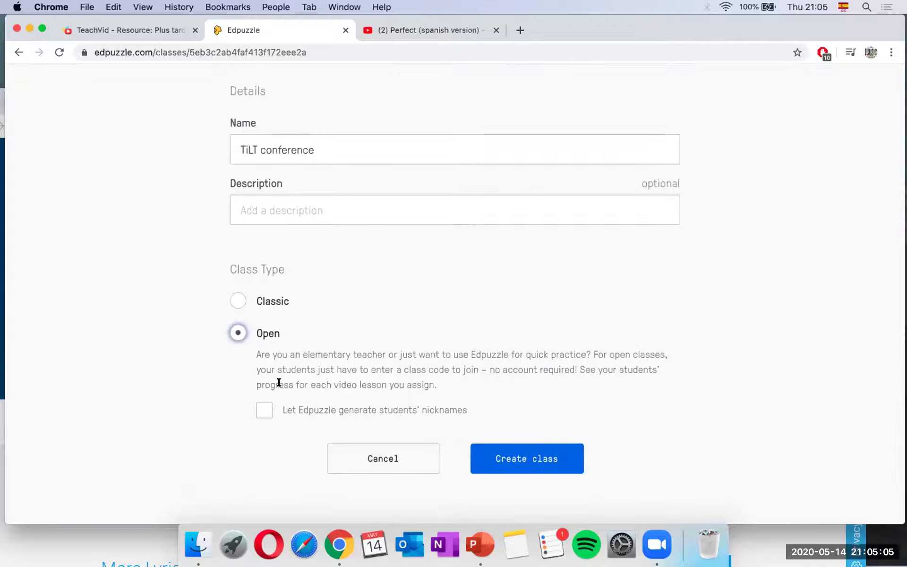
Check the new class details and create the open class without generated student nicknames.
scroll(308, 365, "up", 5)
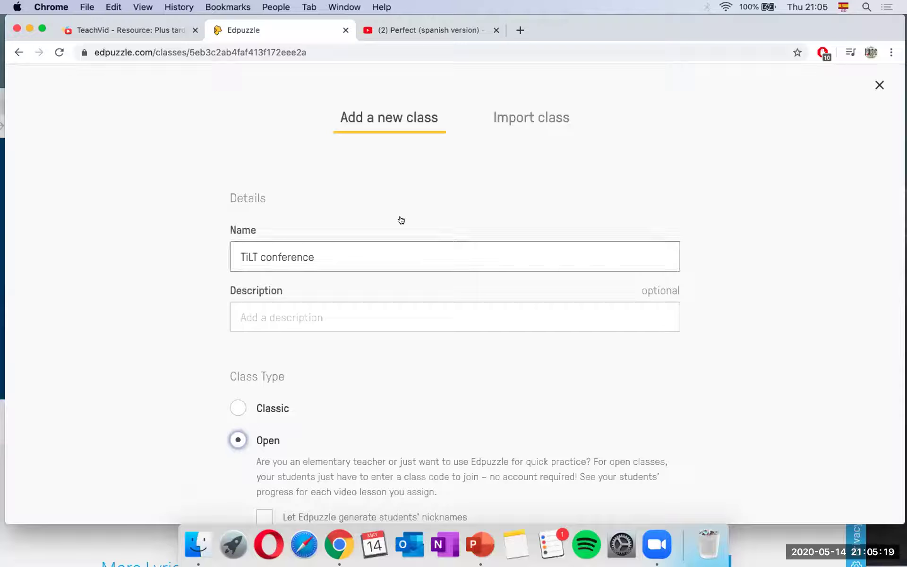
scroll(514, 188, "down", 3)
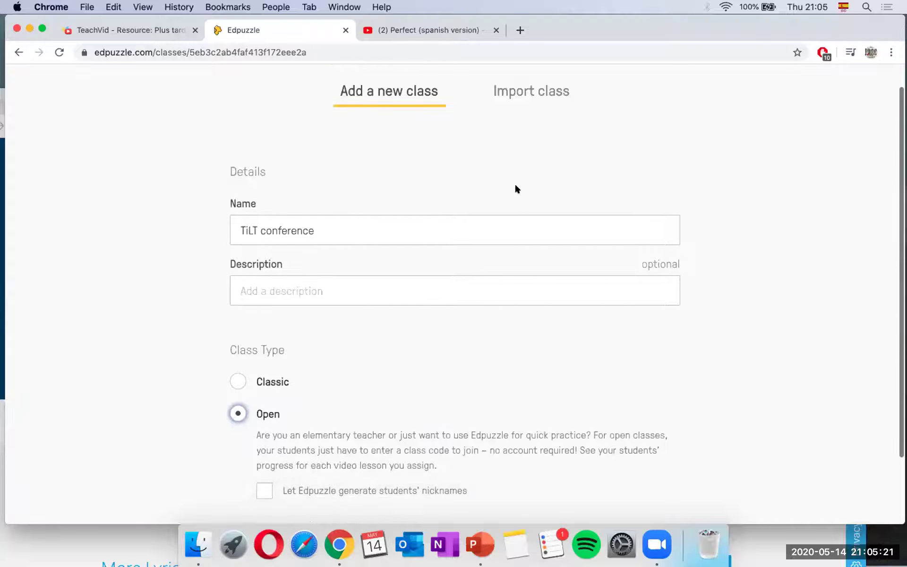
scroll(516, 187, "down", 2)
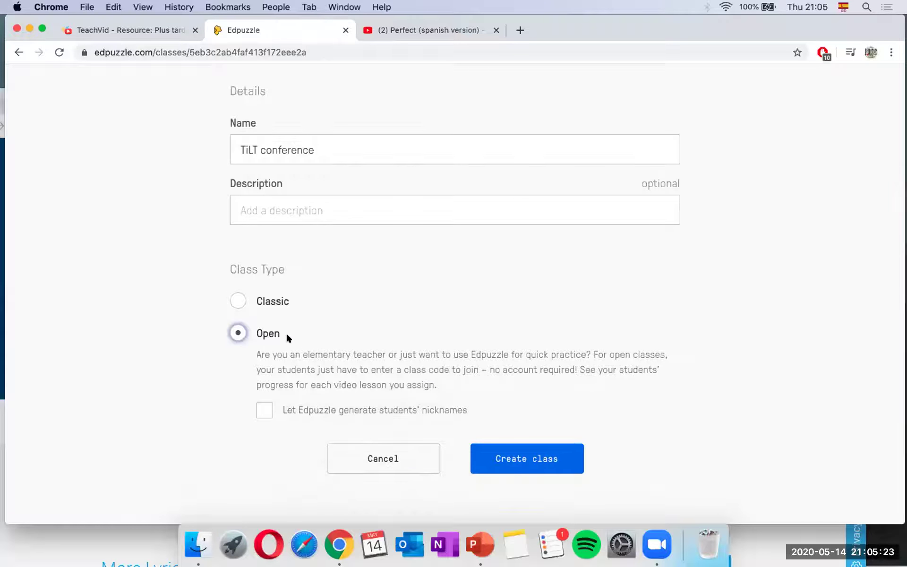
scroll(277, 340, "up", 3)
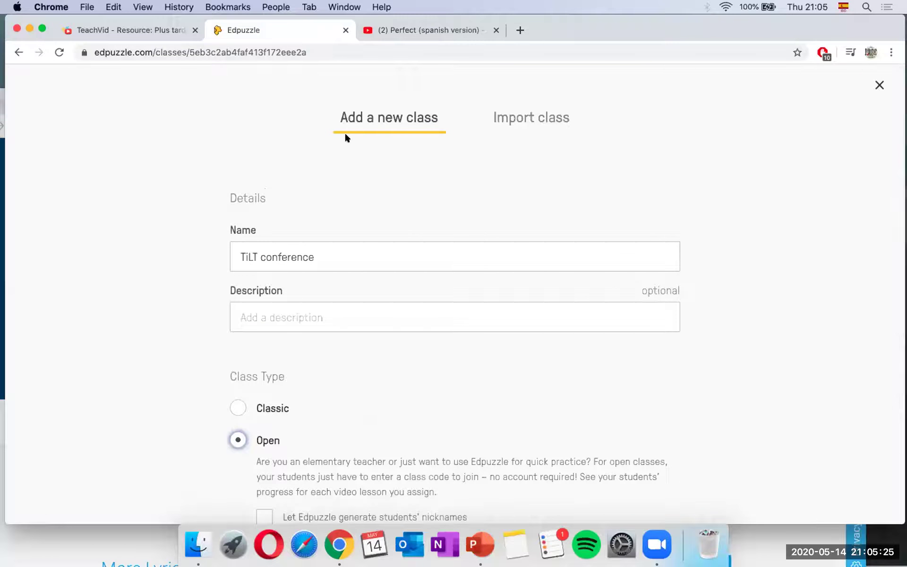
scroll(360, 223, "down", 3)
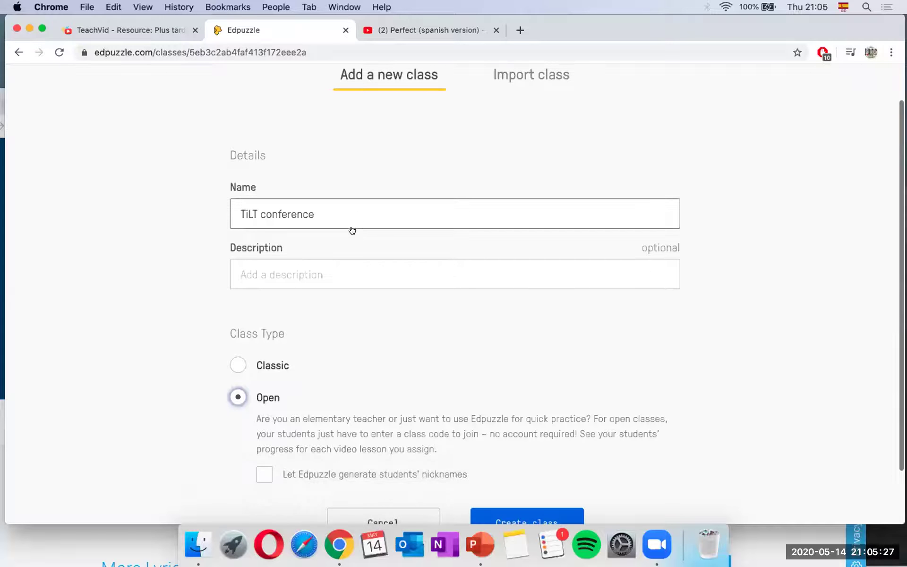
scroll(341, 314, "down", 1)
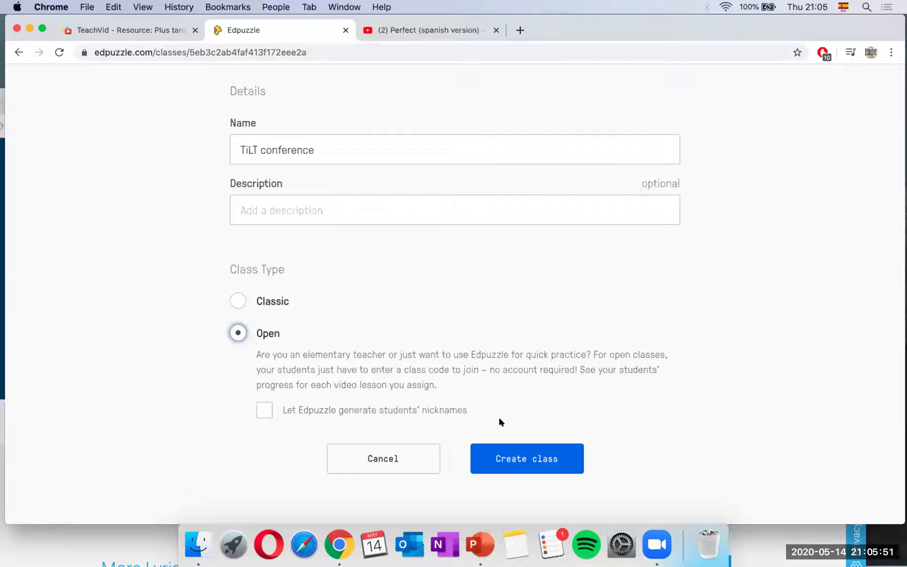
left_click(506, 456)
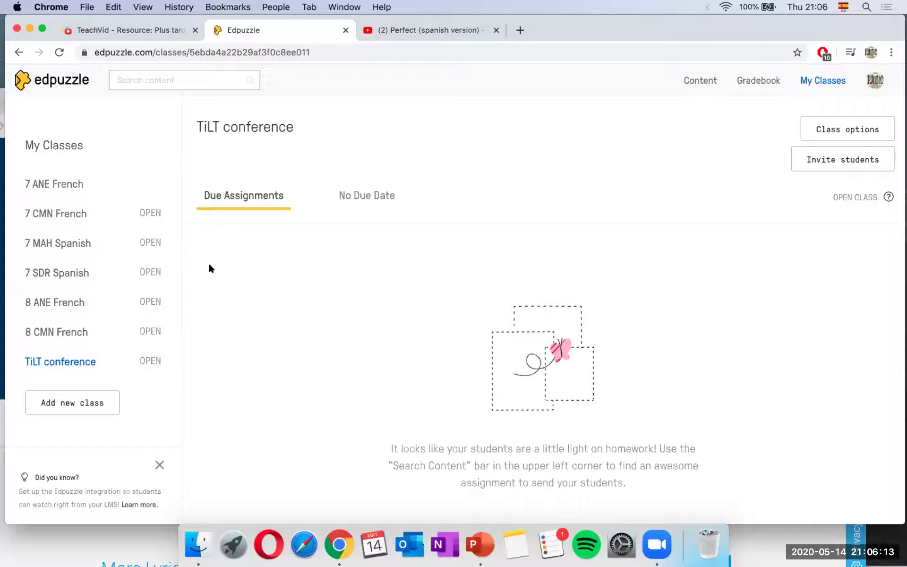
Return to the content library and open the YouTube channel.
left_click(696, 81)
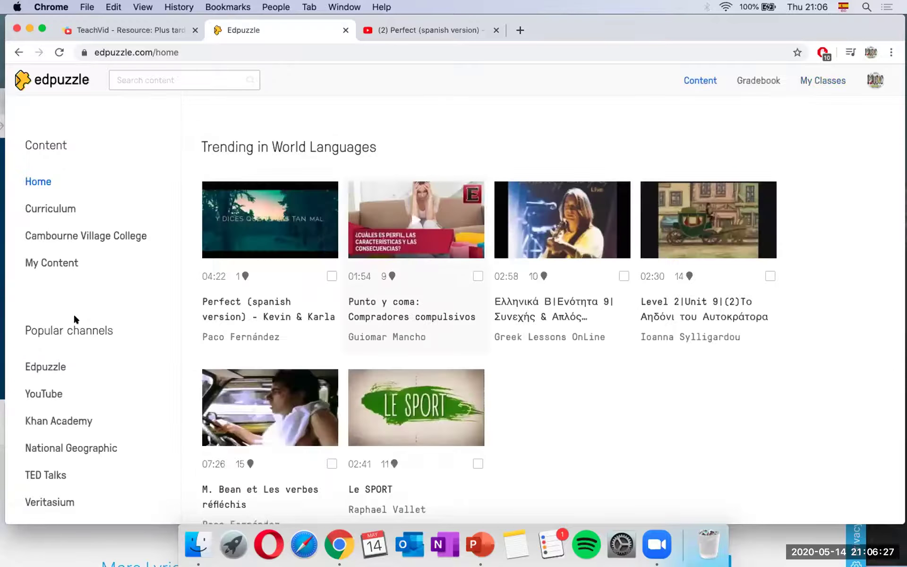
left_click(44, 392)
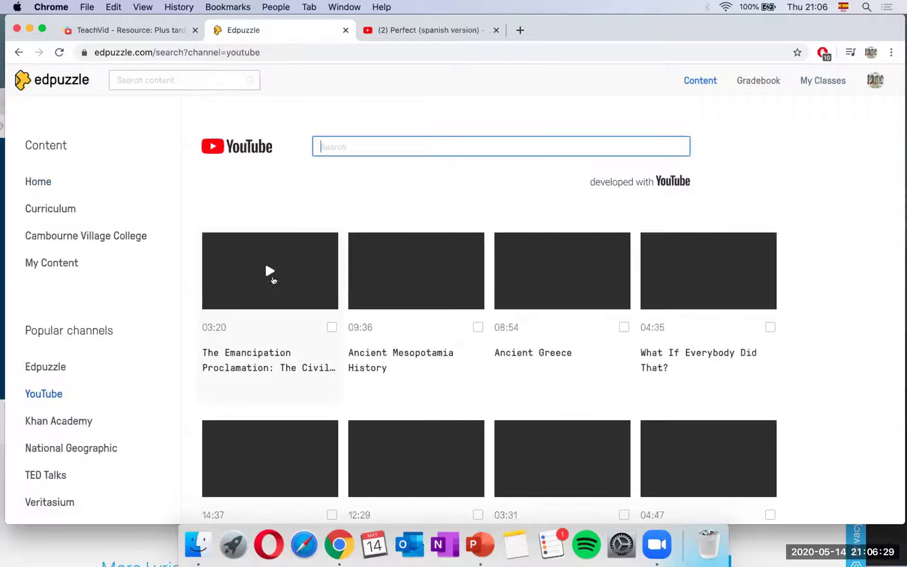
Search the saved videos in My Content for "papaoutai" and clear the search text.
left_click(63, 262)
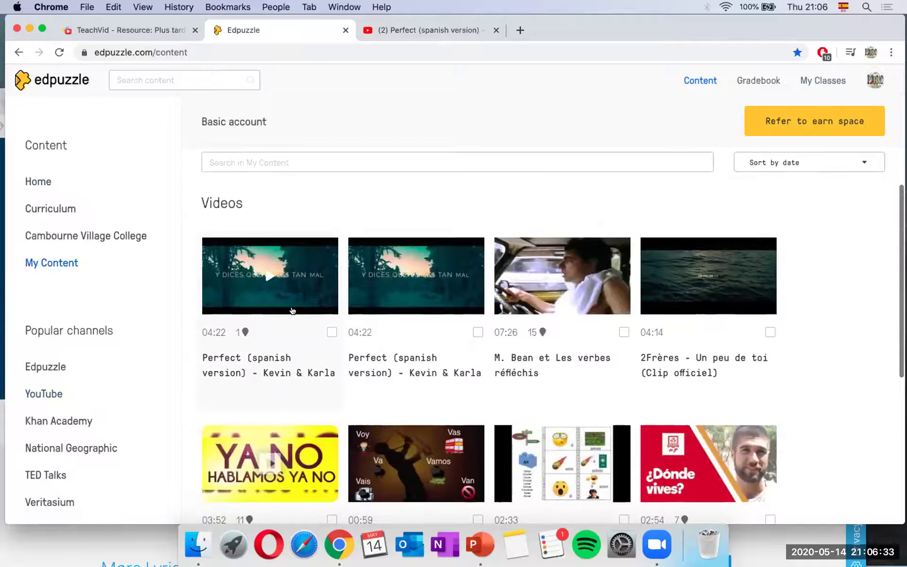
left_click(318, 168)
type("papa")
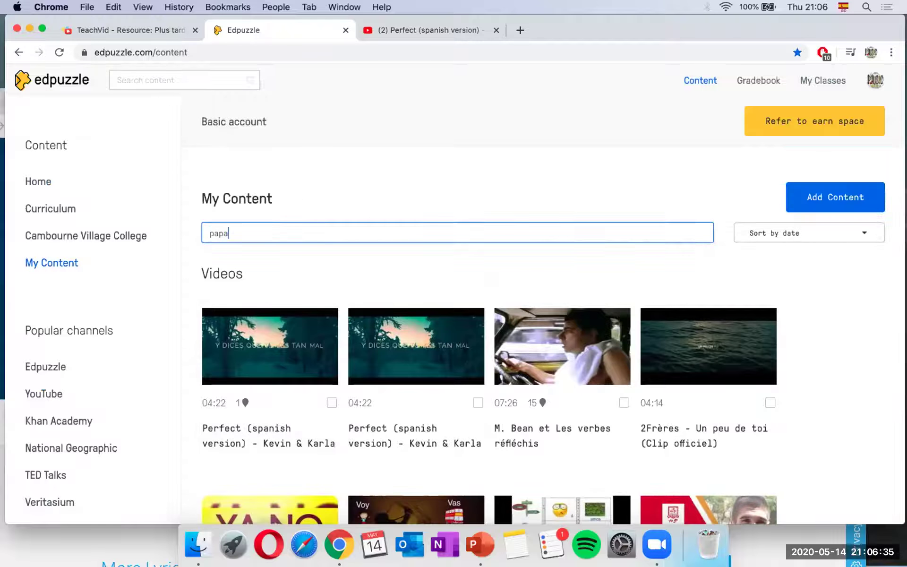
type("outai")
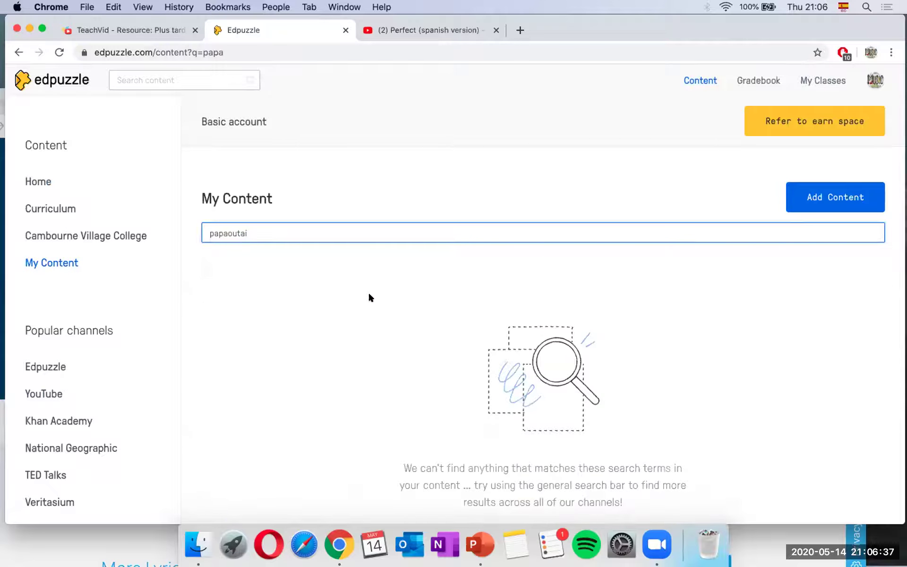
key("BackSpace")
key("BackSpace")
key("BackSpace")
key("BackSpace")
key("BackSpace")
type("outai")
key("BackSpace")
key("BackSpace")
key("BackSpace")
key("BackSpace")
key("BackSpace")
key("BackSpace")
key("BackSpace")
key("BackSpace")
Search the YouTube channel for "papaout" and open the 03:52 video "Papaoutai -- Stromae (Stromae - Papaoutai)".
left_click(33, 394)
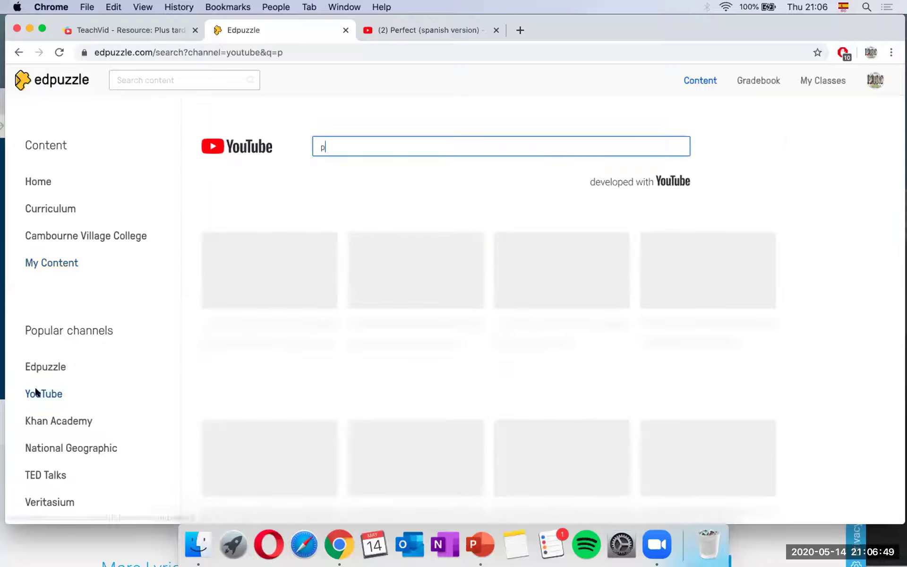
type("apaout")
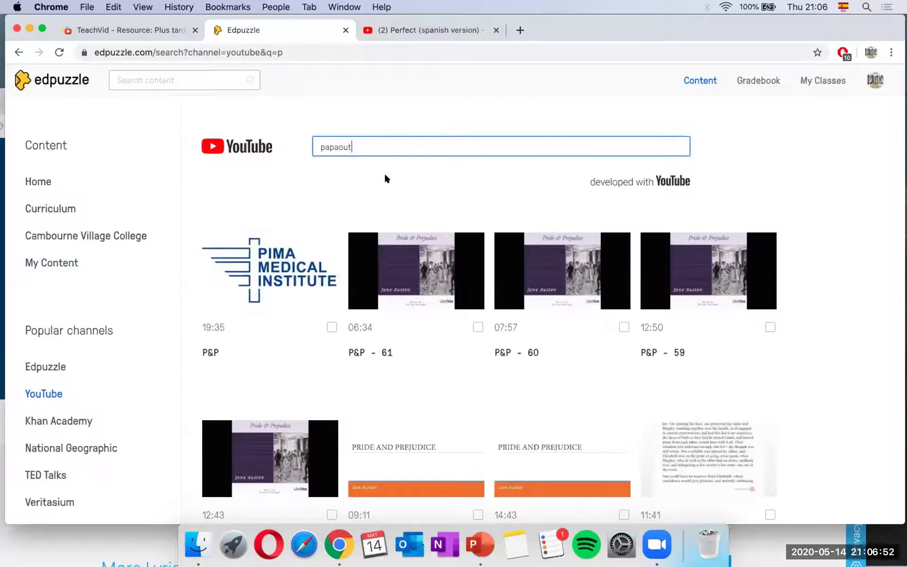
key("Return")
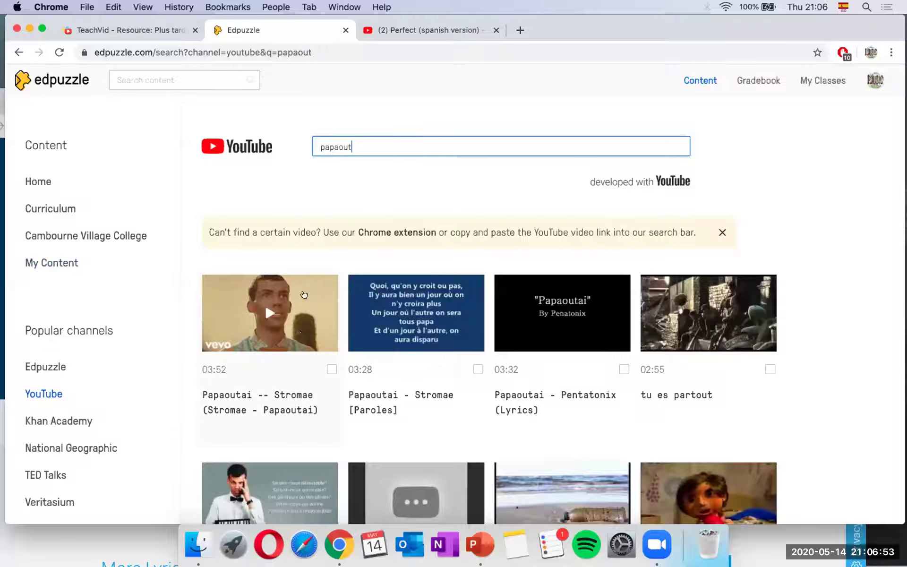
left_click(301, 337)
scroll(630, 223, "down", 1)
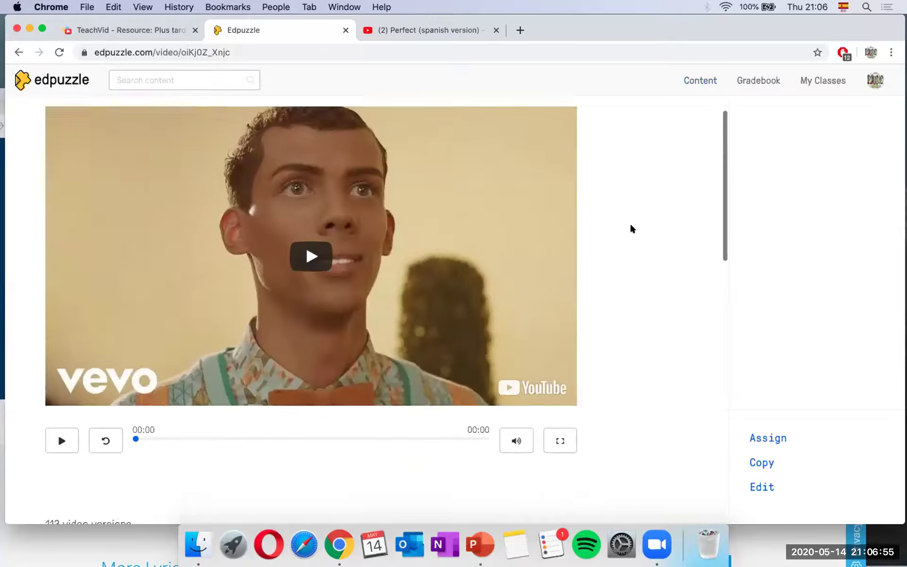
scroll(630, 223, "up", 1)
scroll(632, 229, "down", 1)
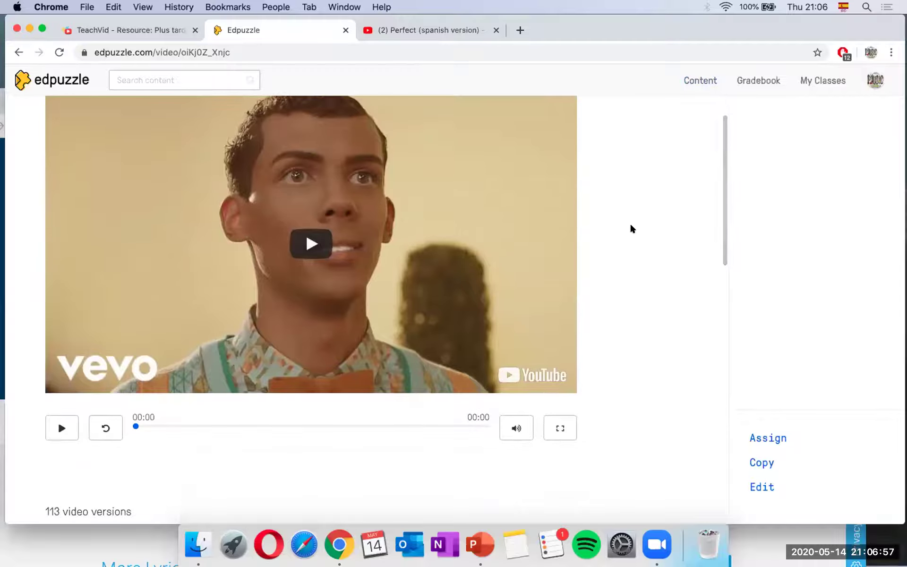
scroll(647, 224, "up", 1)
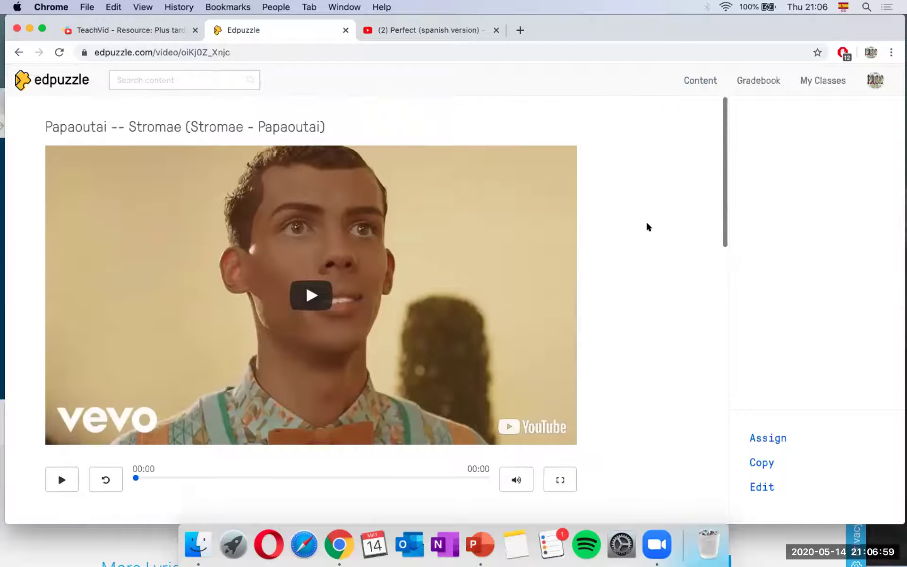
scroll(648, 226, "up", 1)
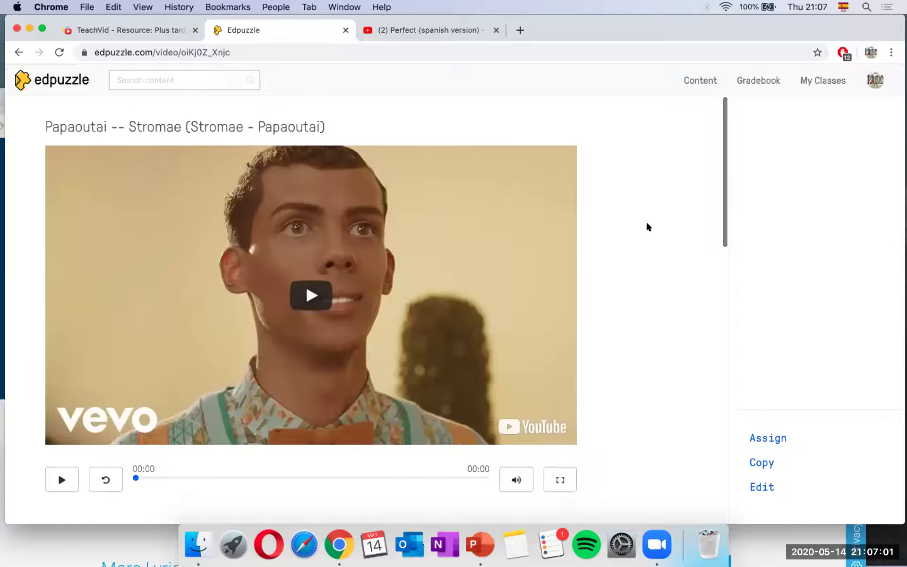
Assign the Papaoutai video to the TiLT conference class, starting today with skipping prevented and no due date.
left_click(769, 439)
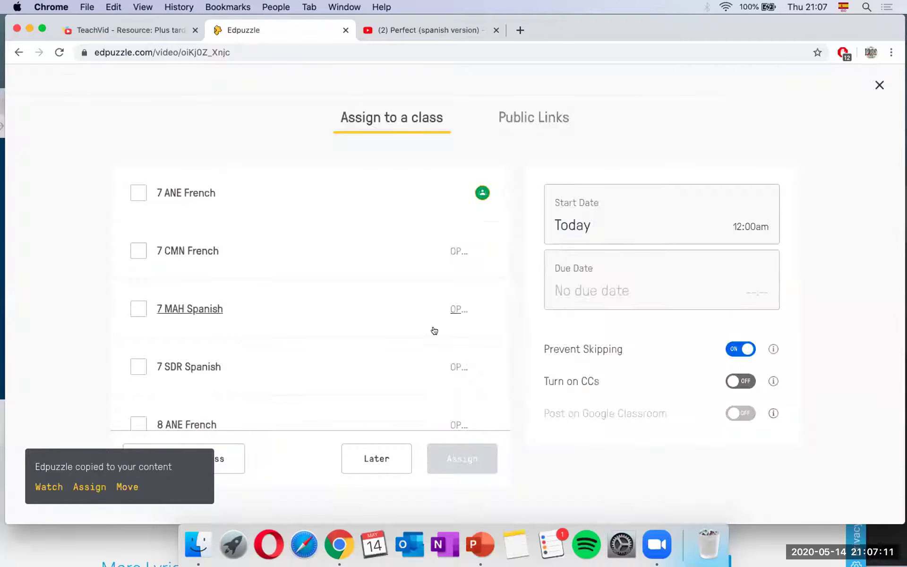
scroll(373, 338, "down", 3)
scroll(365, 341, "down", 1)
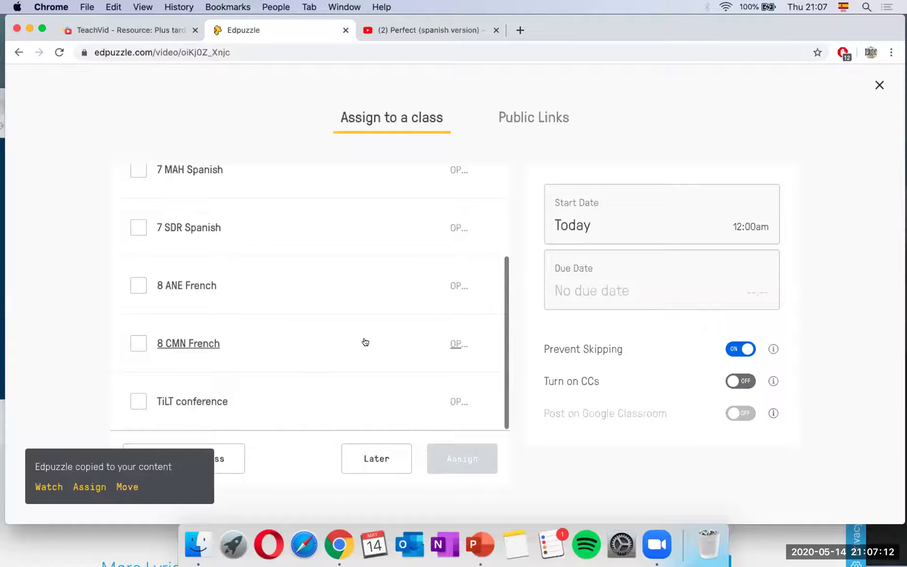
left_click(137, 403)
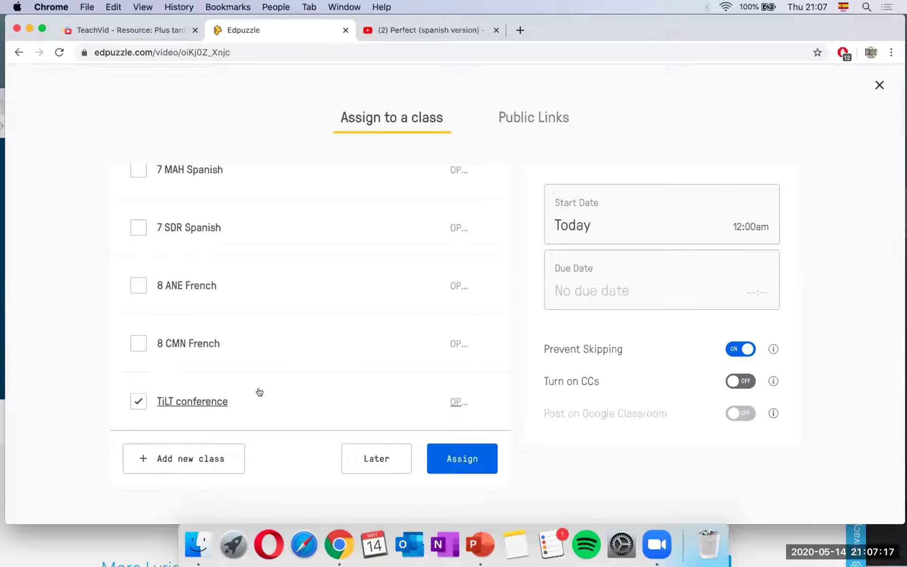
left_click(447, 456)
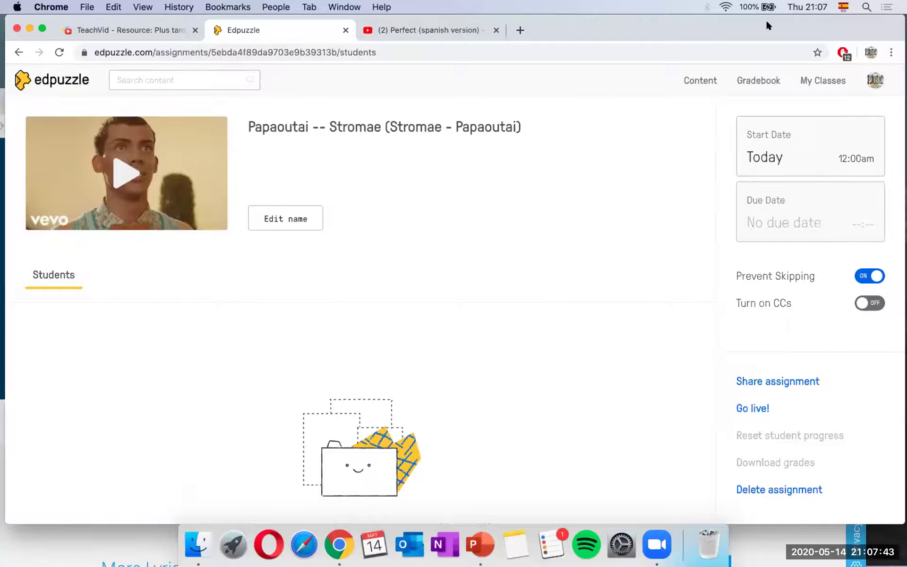
Turn on closed captions for the Papaoutai assignment.
left_click_drag(750, 19, 744, 19)
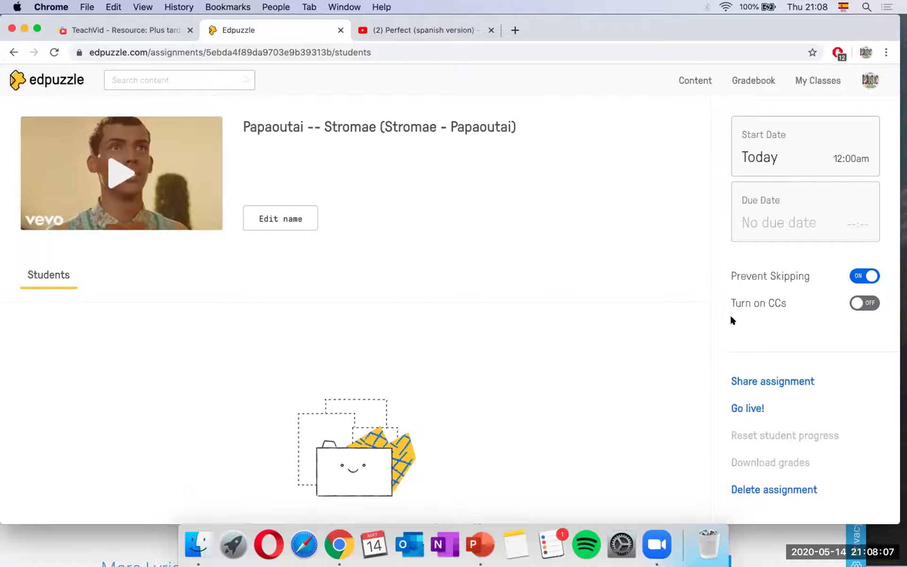
left_click(870, 301)
left_click(853, 305)
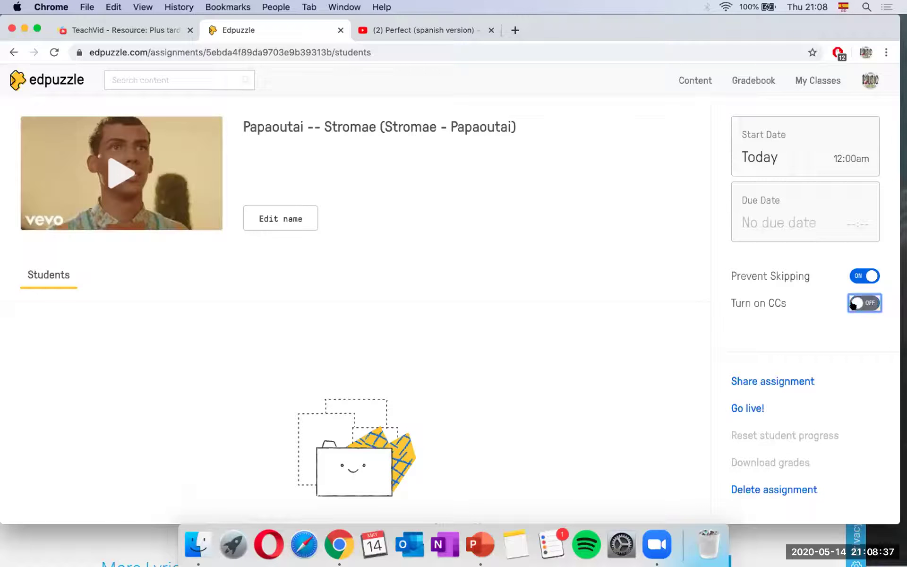
left_click(853, 304)
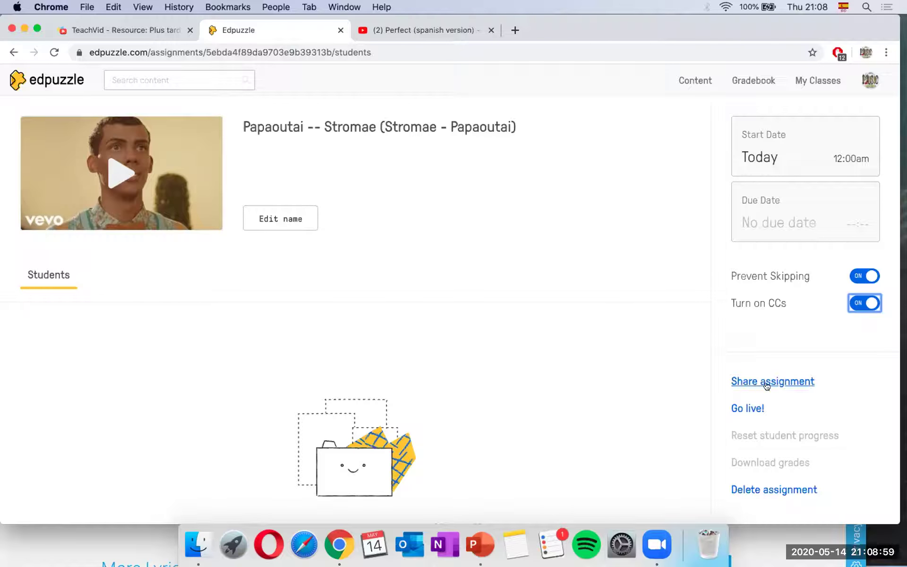
Copy the direct assignment link for students and open it in the Opera browser.
left_click(792, 382)
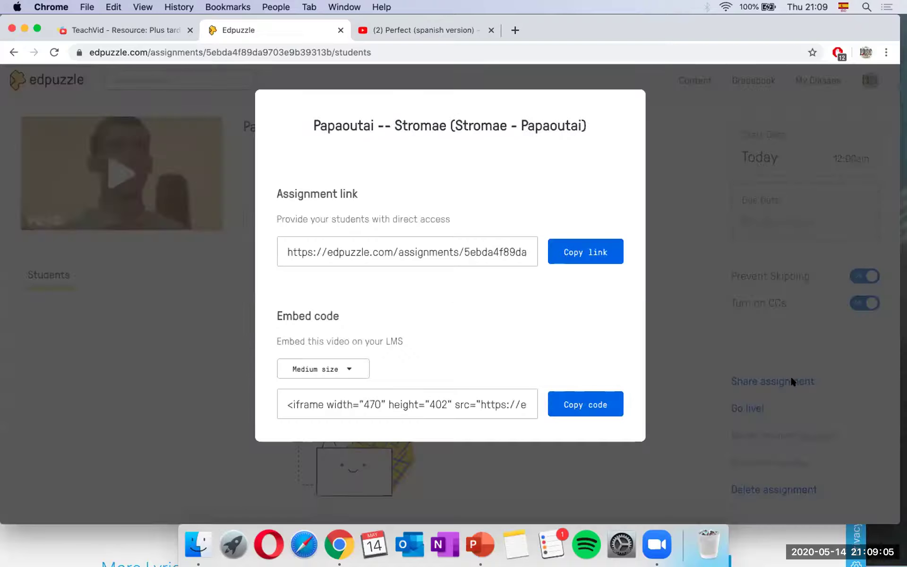
left_click(587, 252)
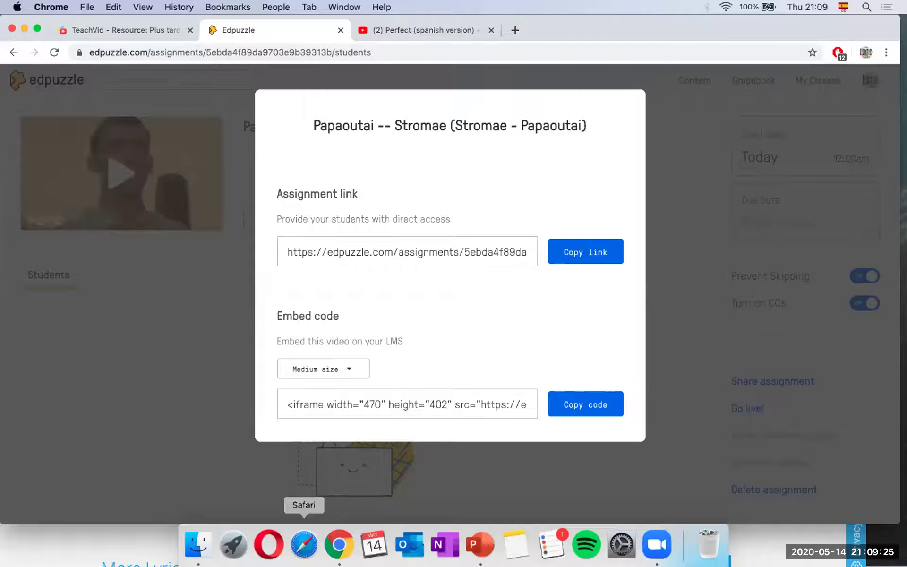
left_click(268, 543)
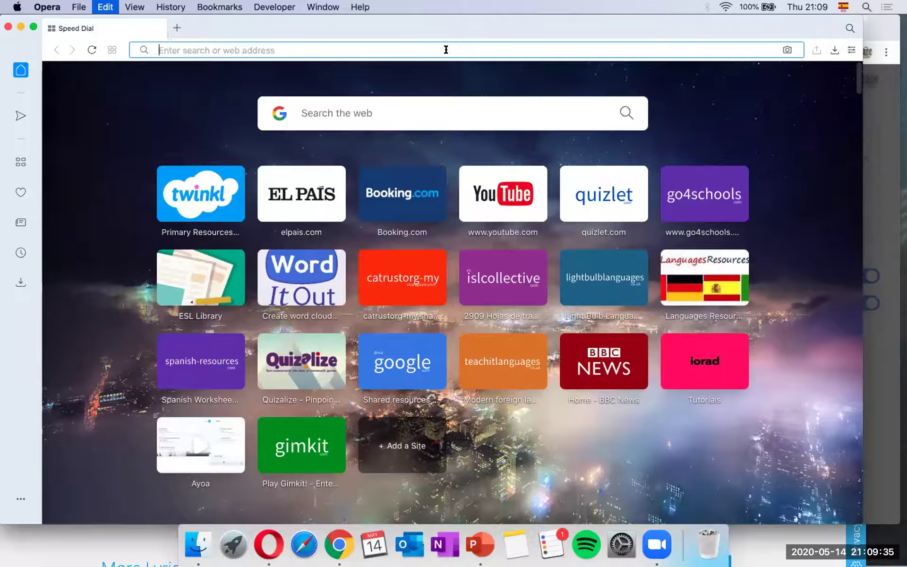
key("super+v")
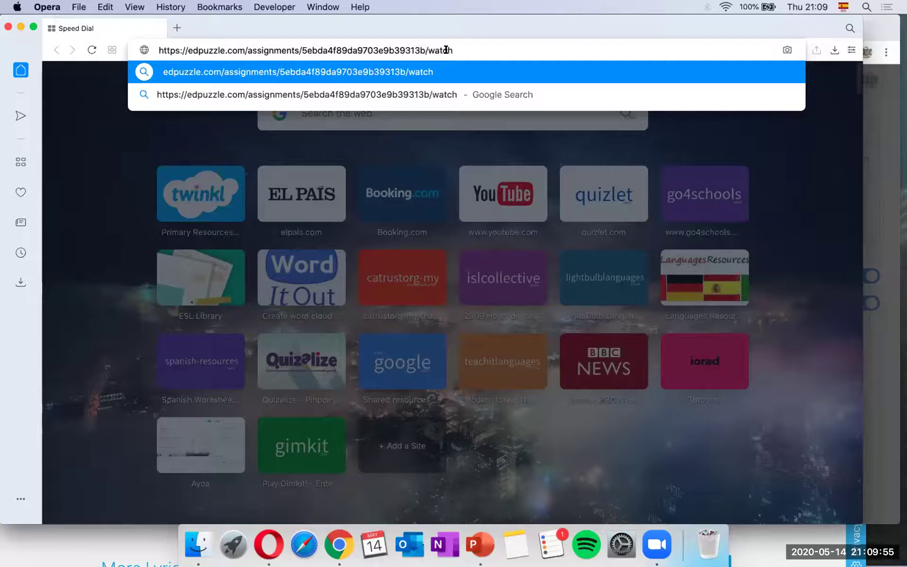
key("Return")
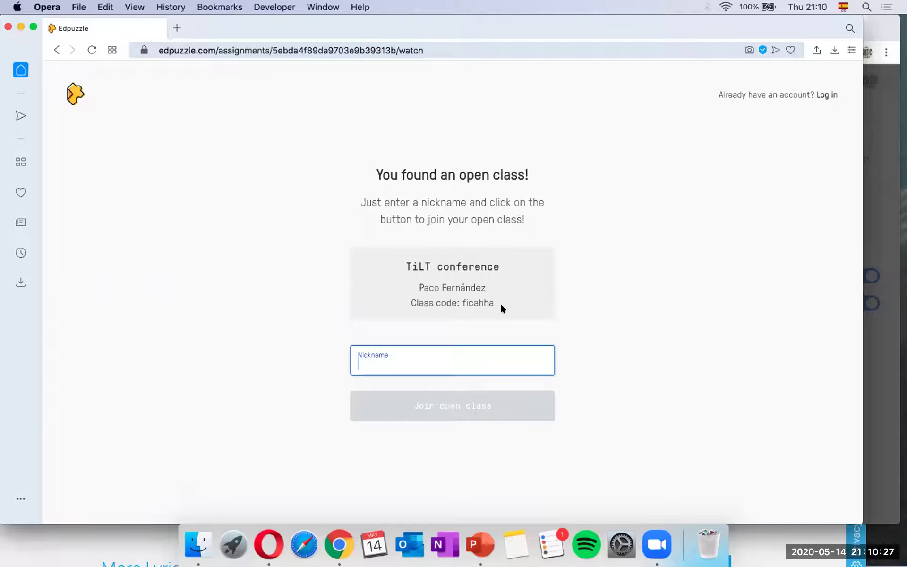
Join the TiLT conference open class under a student nickname, view the assigned video and open the class's assignment list.
type("John Smith")
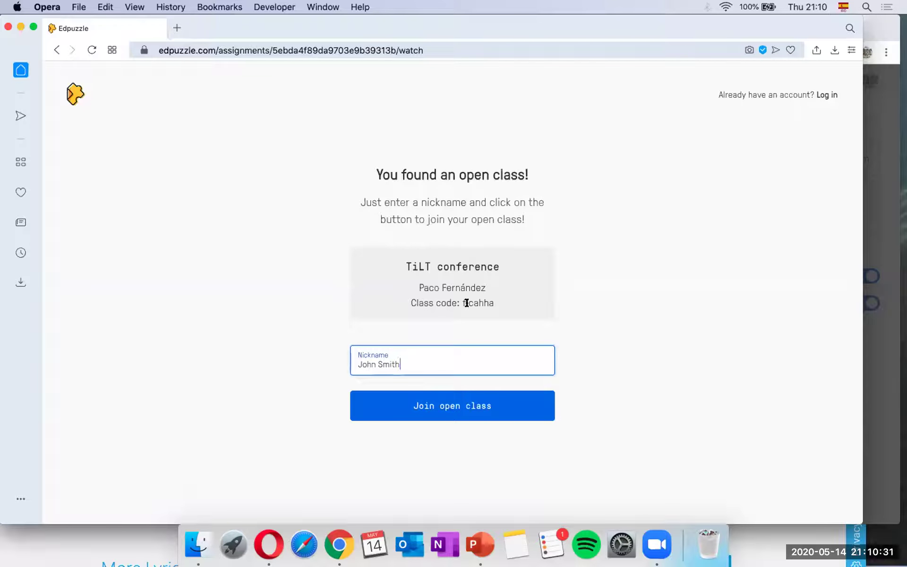
left_click(470, 412)
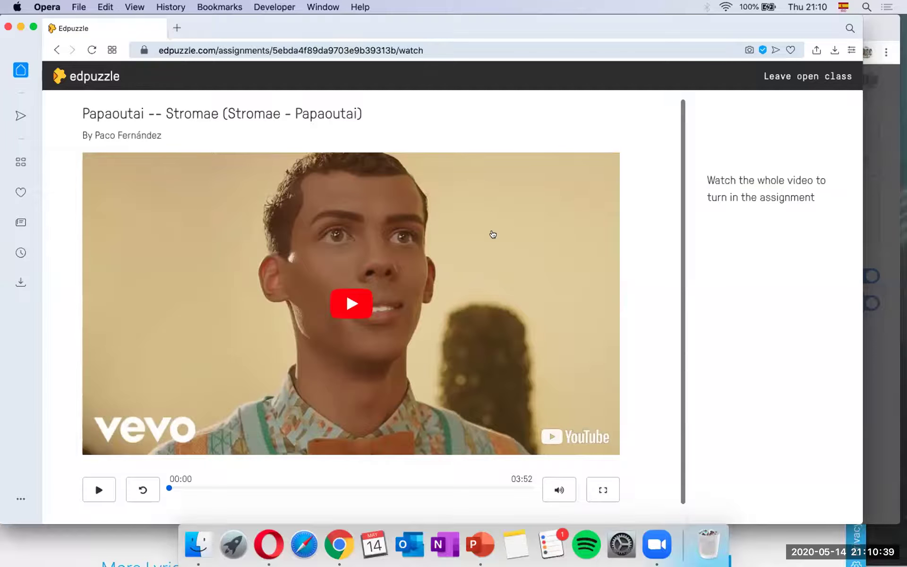
scroll(492, 234, "down", 1)
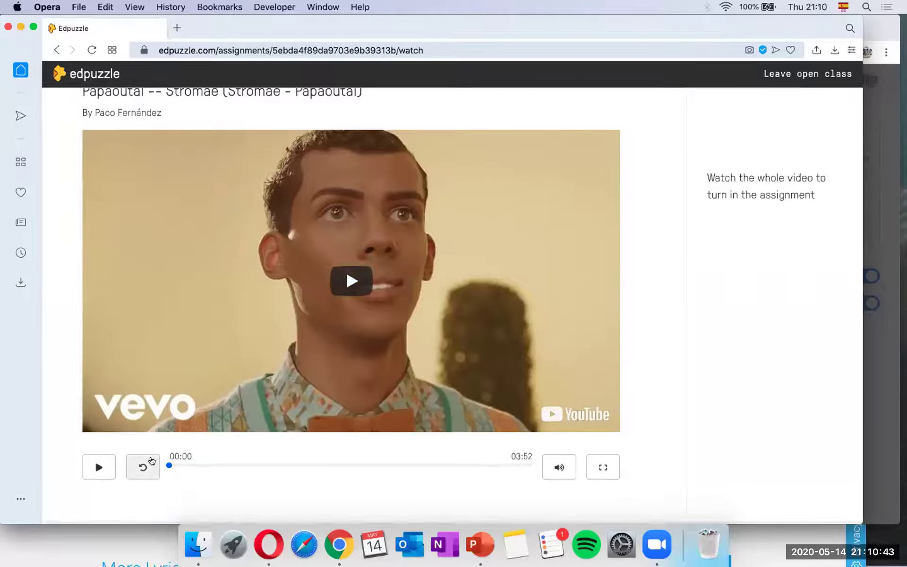
scroll(152, 460, "up", 1)
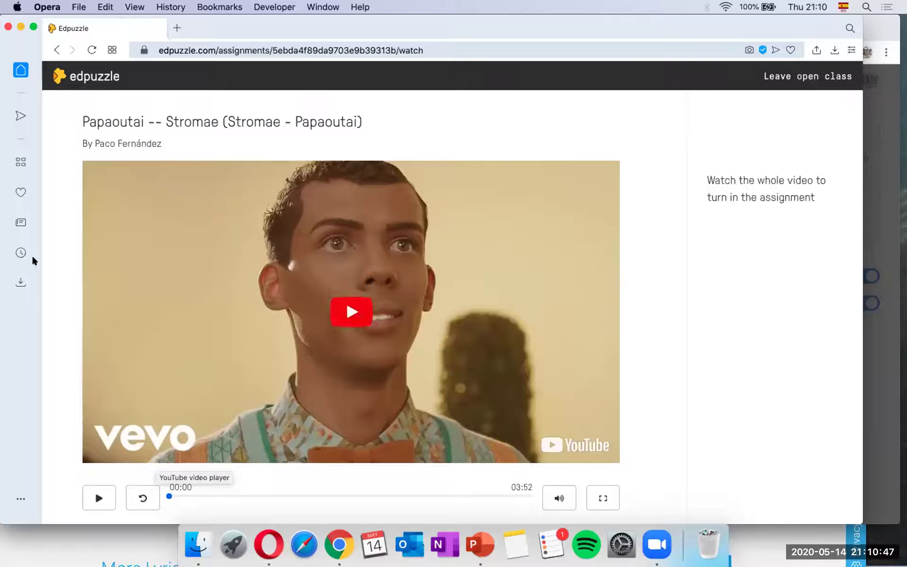
left_click(81, 80)
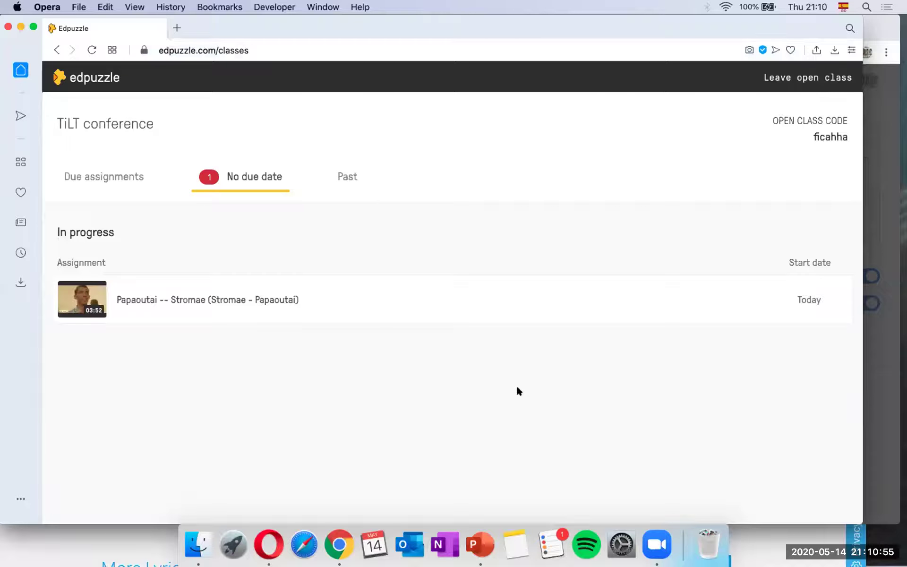
Switch back to Chrome and load edpuzzle.com to look through the videos in My Content.
left_click(336, 552)
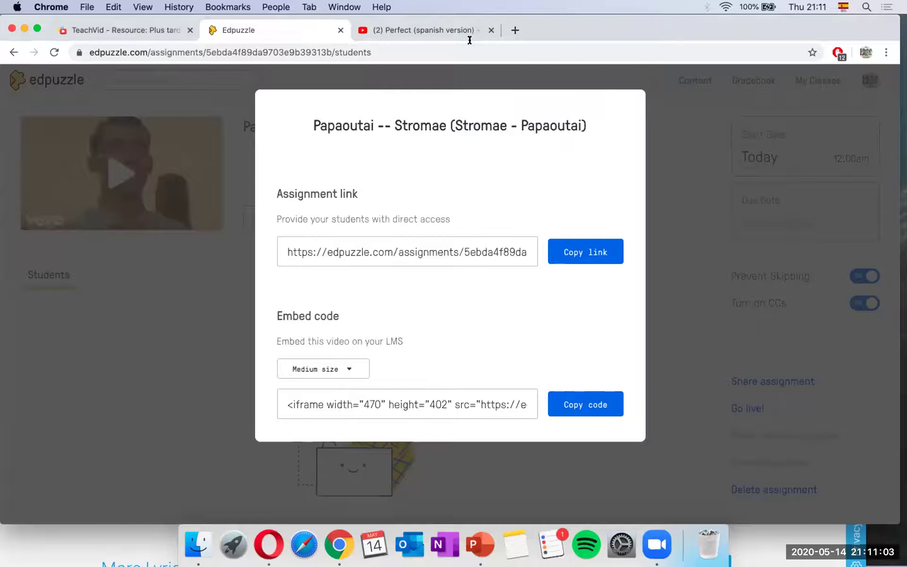
left_click(454, 55)
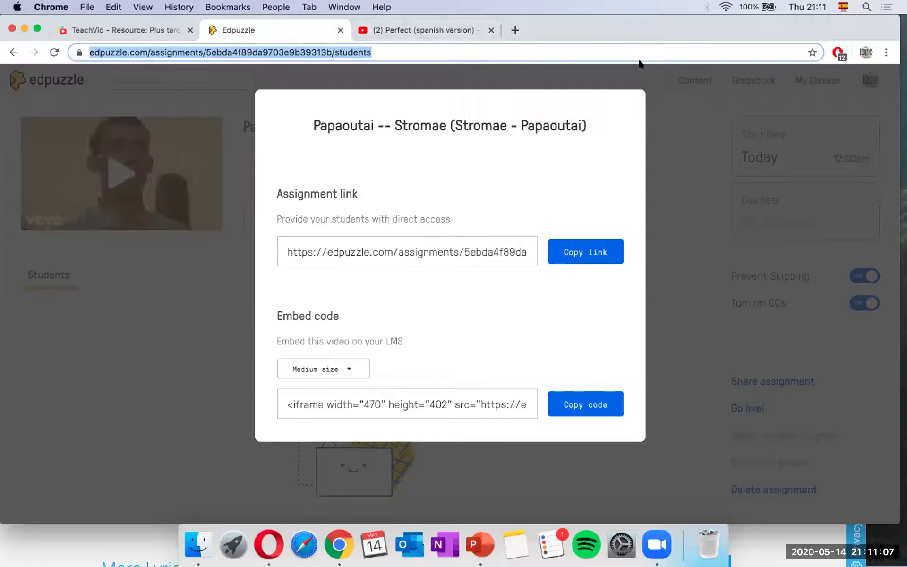
type("edpuzzle")
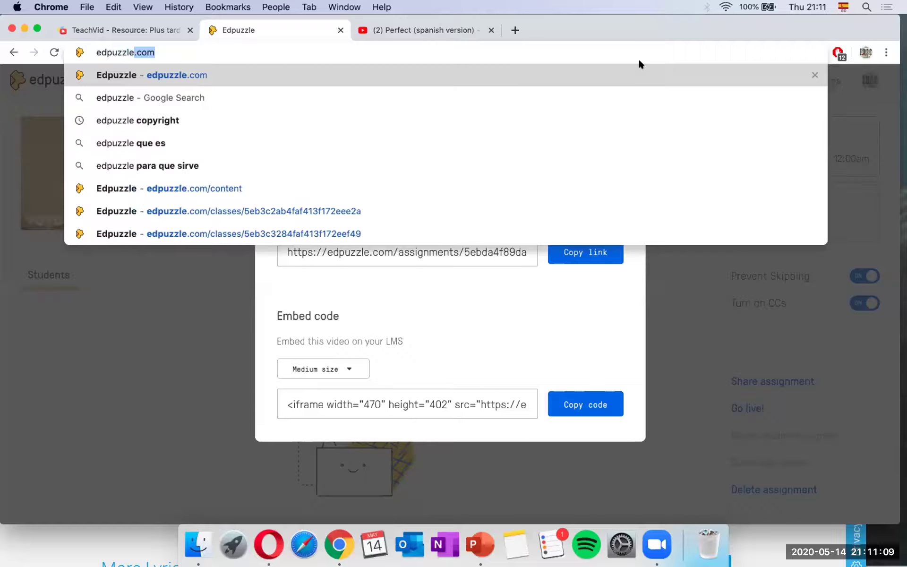
key("Return")
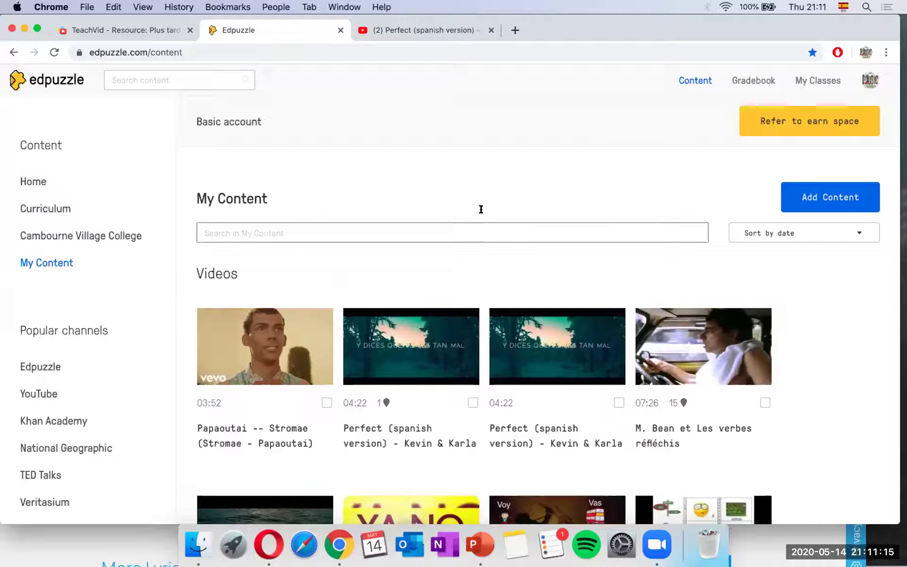
scroll(199, 271, "down", 2)
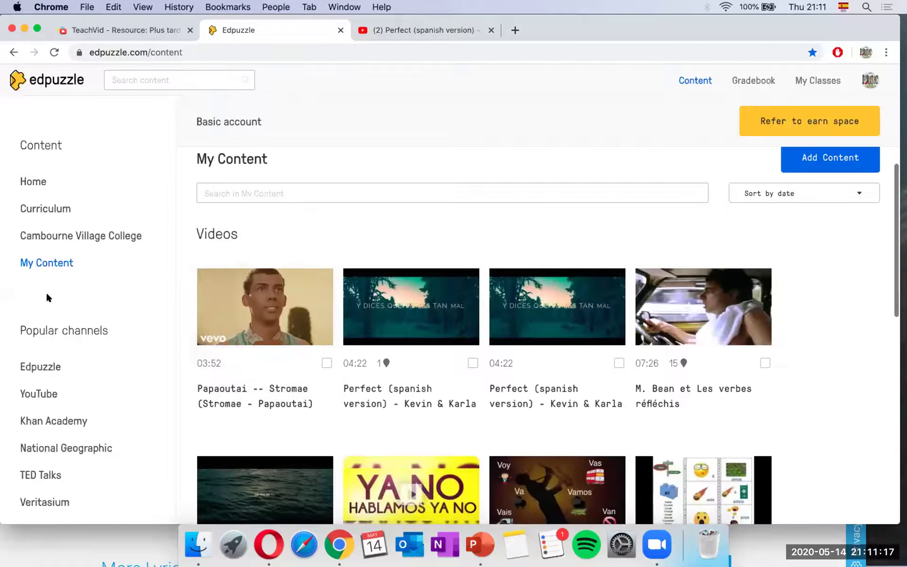
Open "Copy of DARWIN'S THEORIES" from the YouTube channel and examine its playback page, editing options and other teachers' versions.
left_click(48, 391)
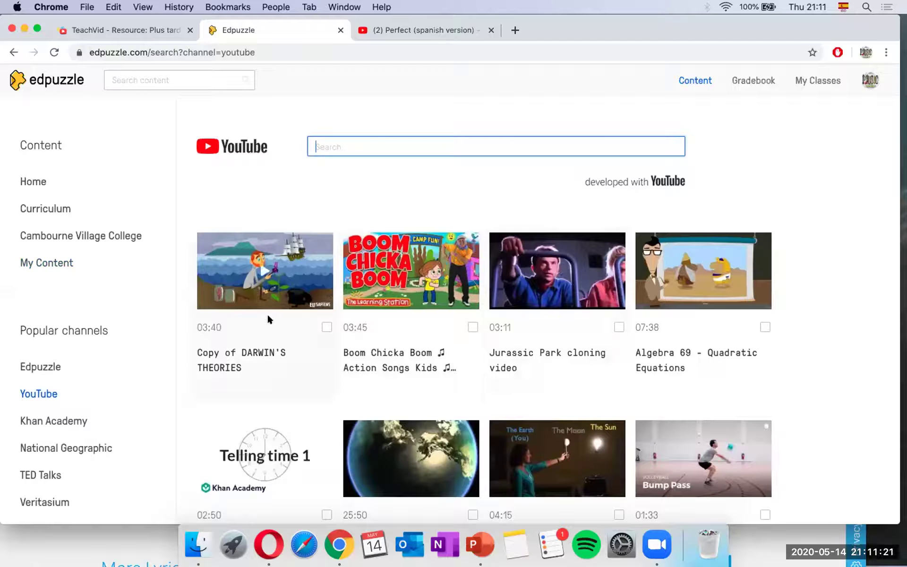
left_click(284, 289)
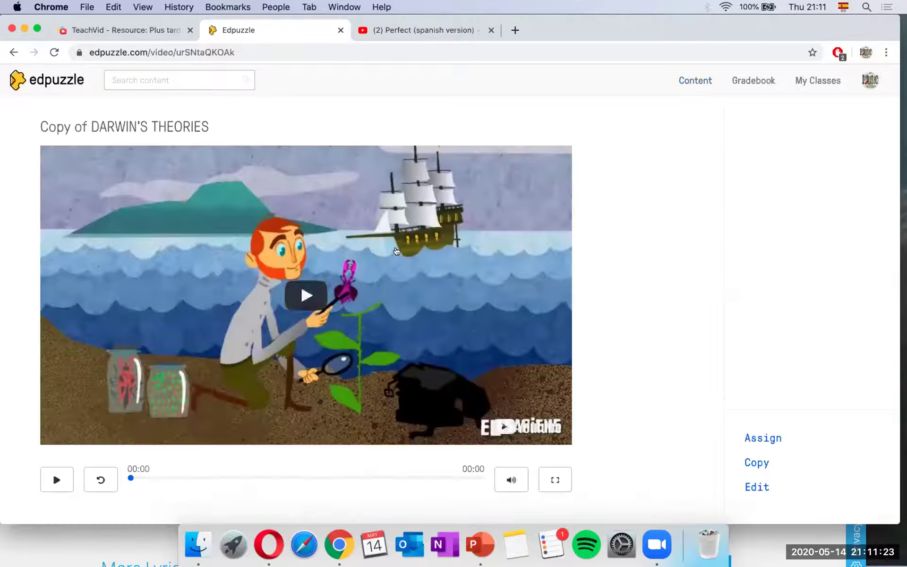
scroll(284, 290, "down", 3)
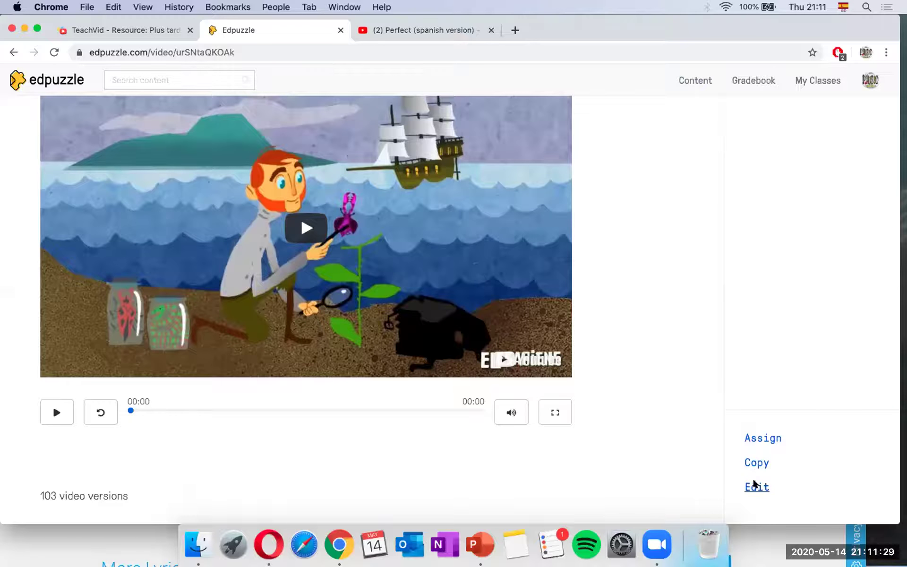
scroll(709, 424, "up", 2)
scroll(709, 423, "up", 2)
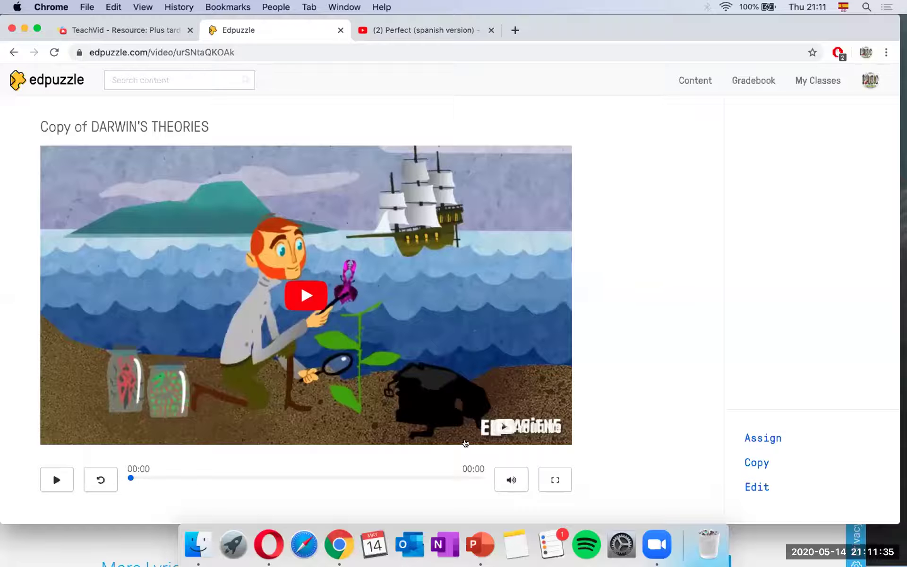
scroll(466, 439, "down", 5)
scroll(253, 446, "down", 2)
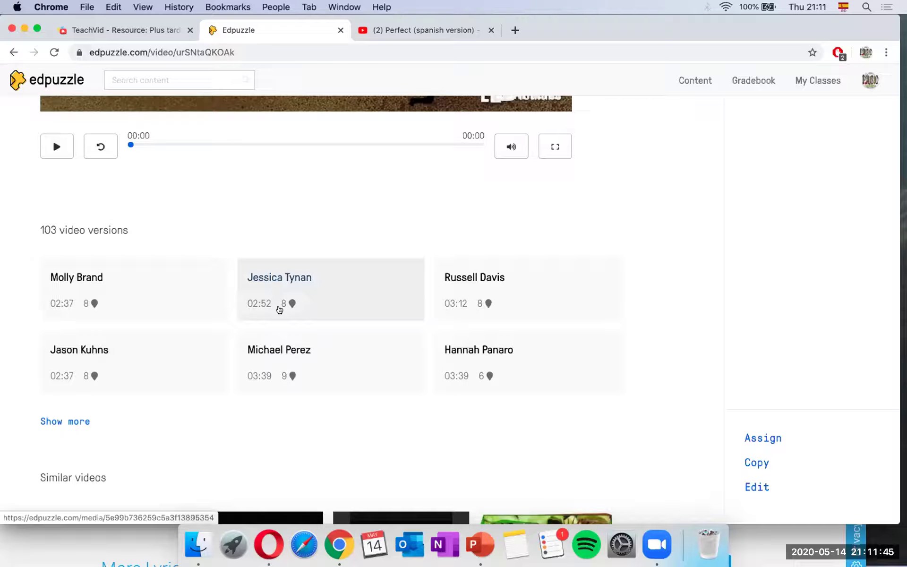
scroll(566, 303, "up", 7)
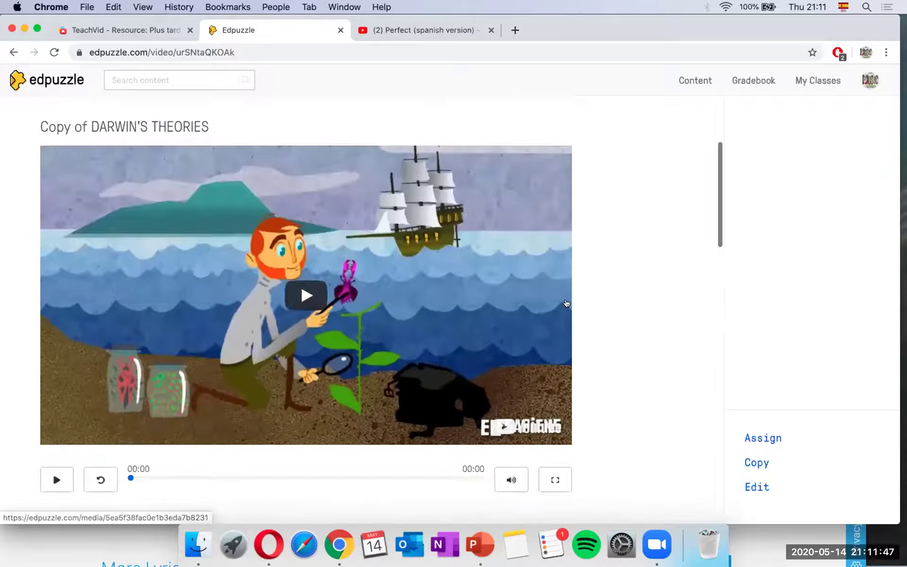
Switch to the PowerPoint slideshow with the overview of music and video learning tools.
left_click(480, 543)
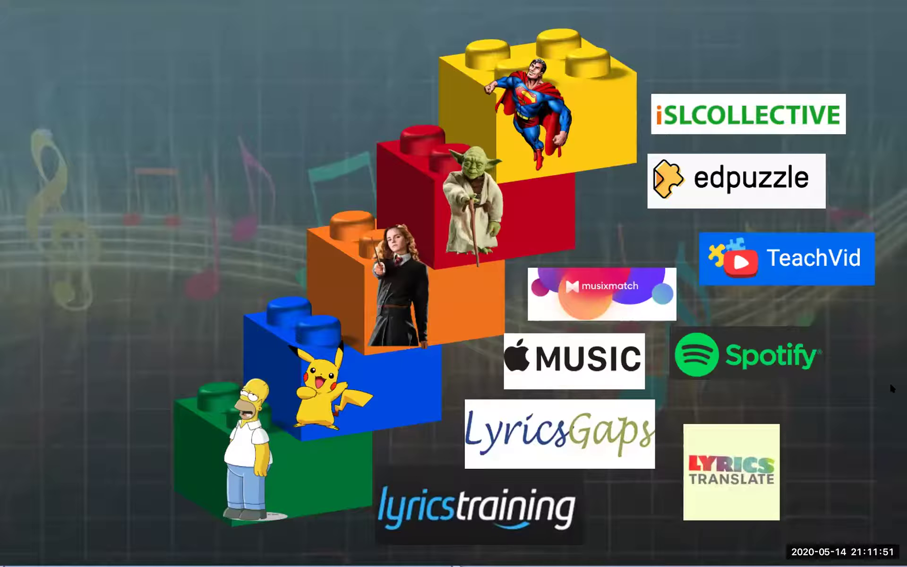